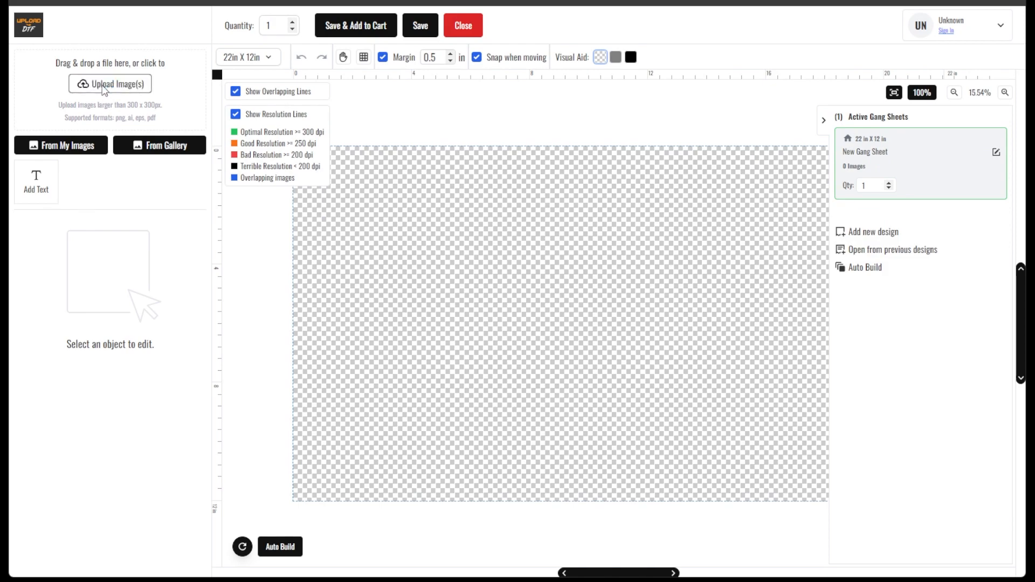
- Upload all seven PNG designs, from Coffee1.png through wellsoul.png, to the gang sheet's image library
click(105, 85)
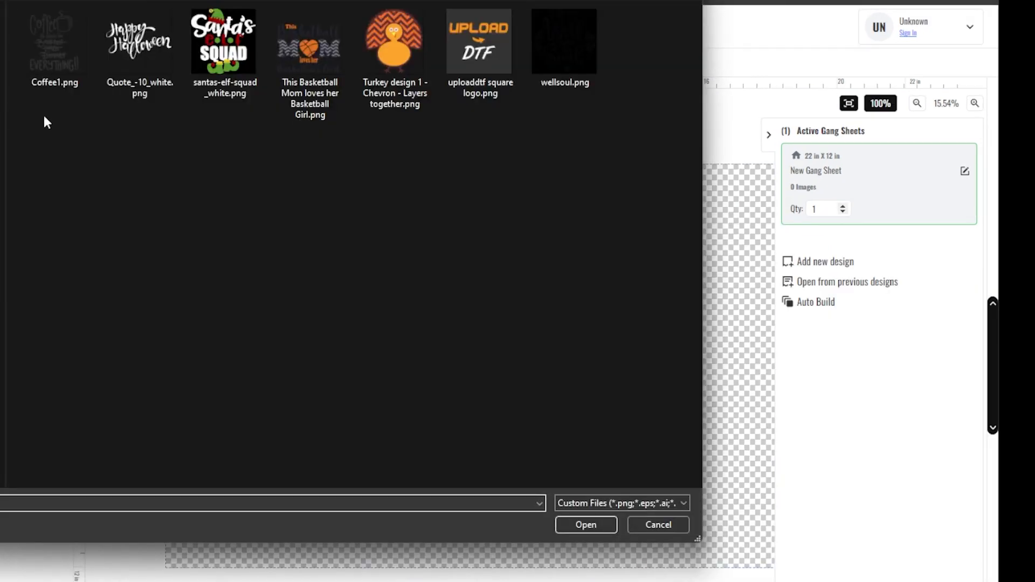
drag(56, 134, 586, 32)
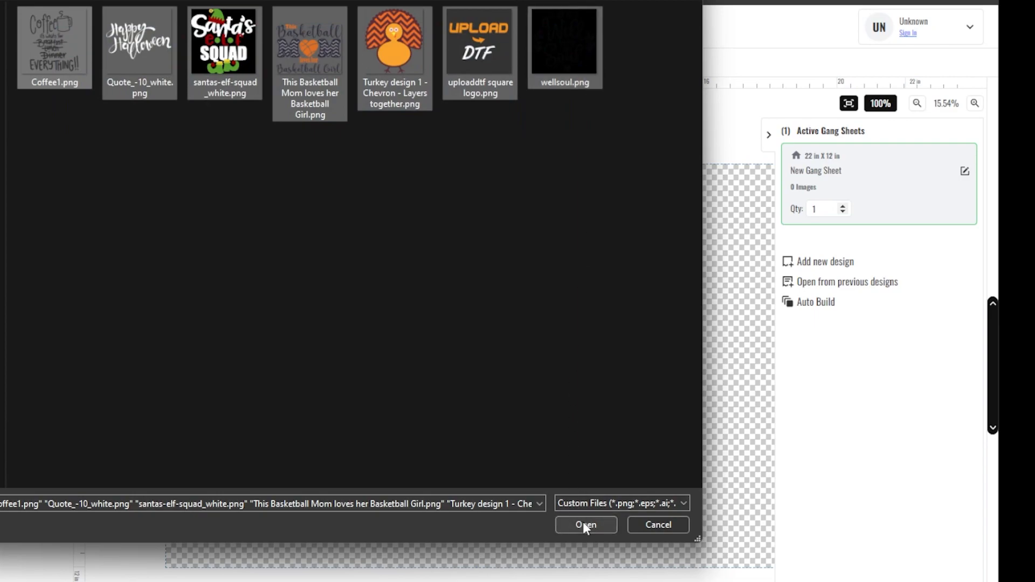
click(585, 523)
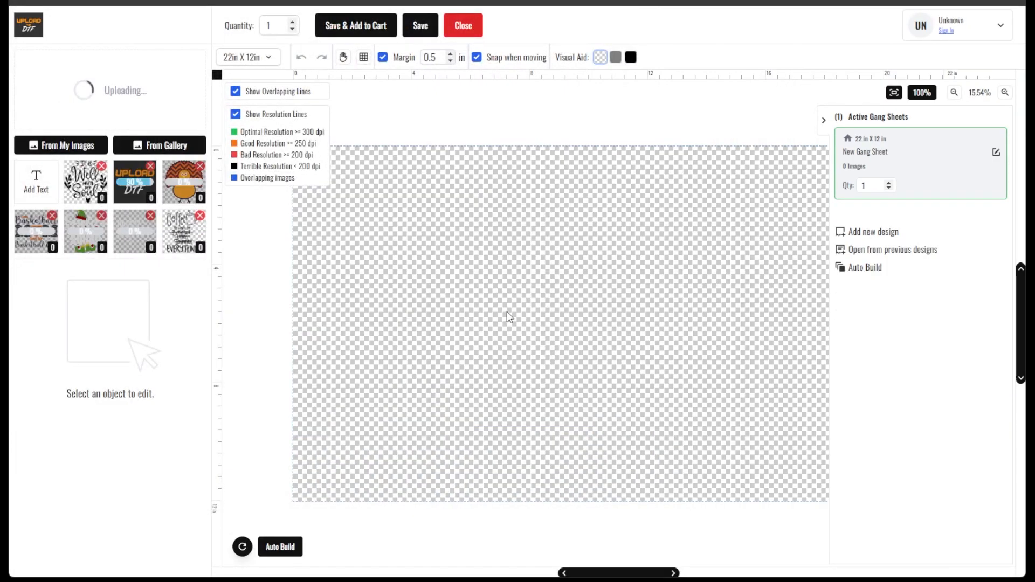
- Add the "It is Well with My Soul" design to the sheet and set its width to 8 in
click(94, 182)
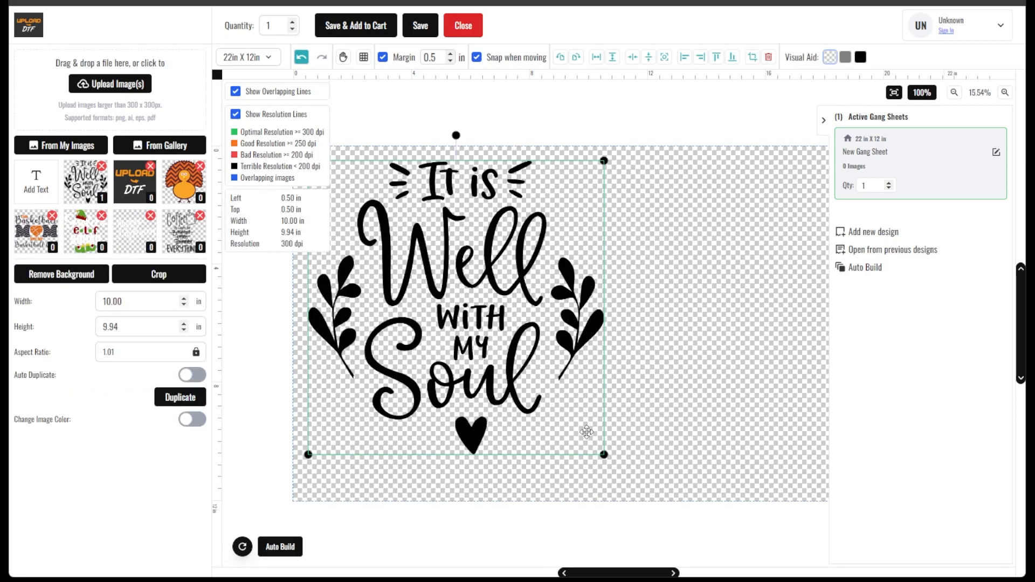
drag(602, 454, 519, 369)
drag(119, 325, 90, 331)
text(8)
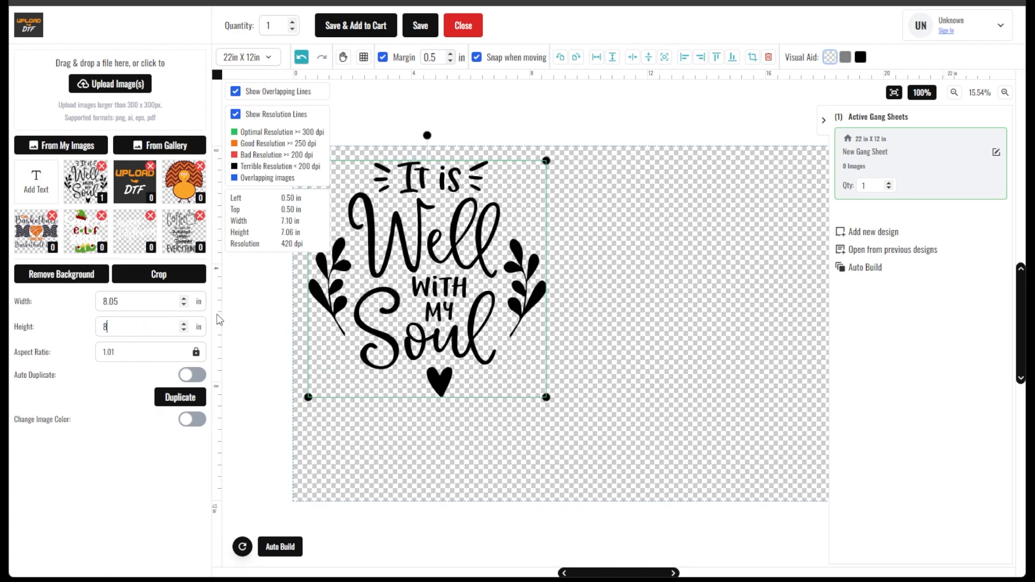
drag(138, 304, 101, 300)
text(8)
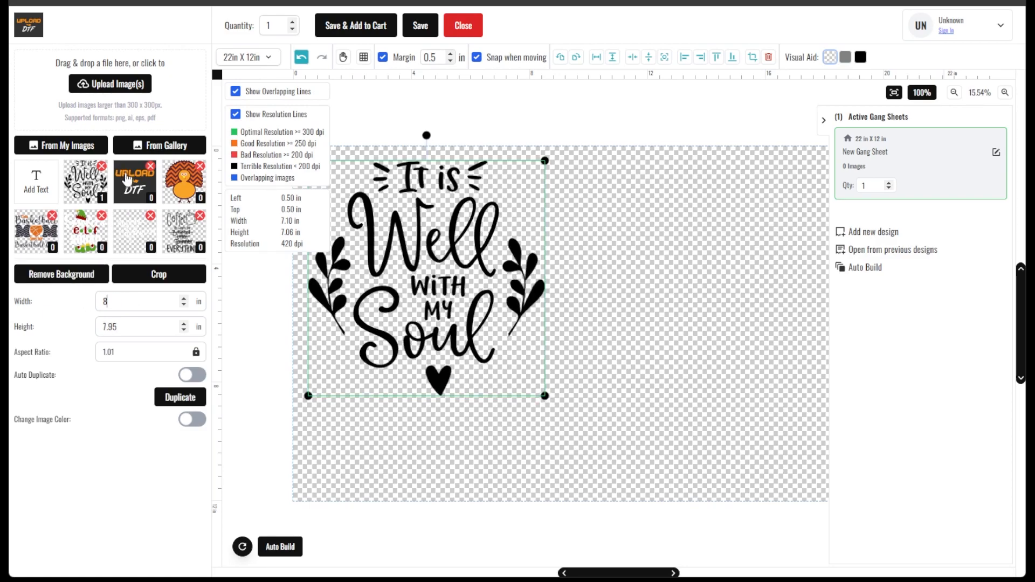
- Place the Upload DTF logo about 3.35 in square beside the quote, with the turkey rotated a quarter turn beneath it, about 7.16 in wide
drag(758, 357, 659, 260)
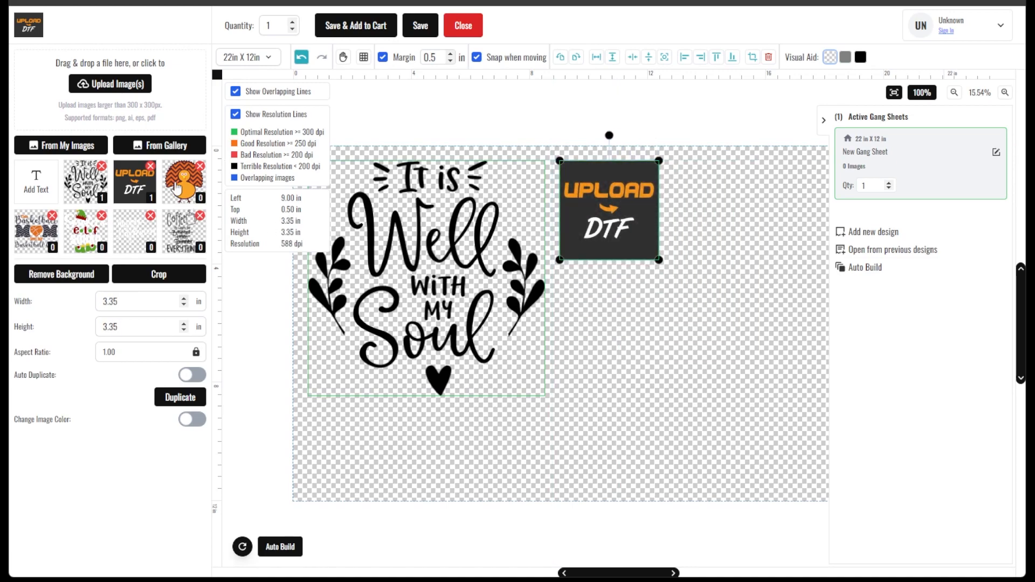
click(177, 187)
drag(768, 266, 819, 340)
drag(743, 134, 833, 258)
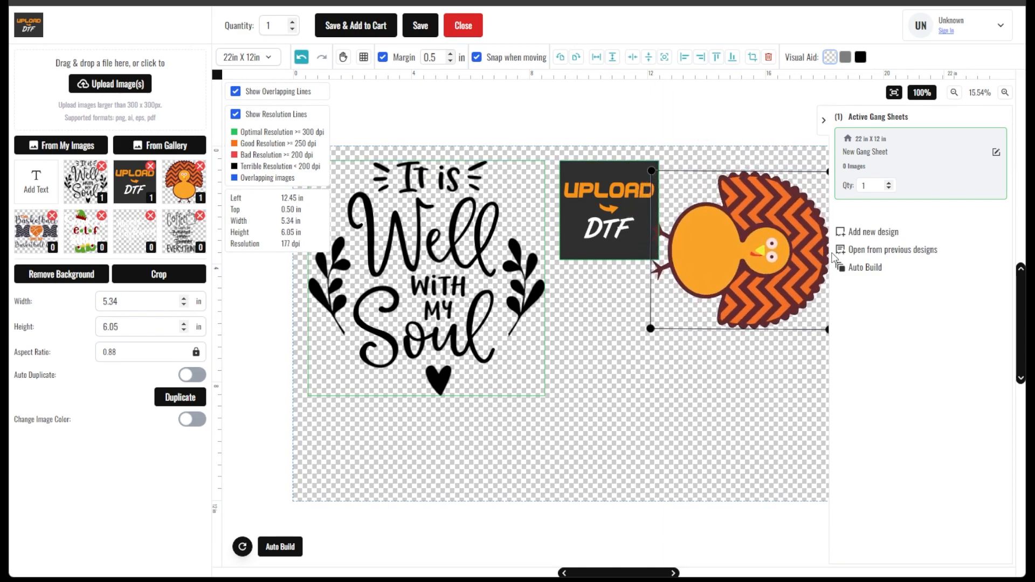
drag(766, 244, 673, 335)
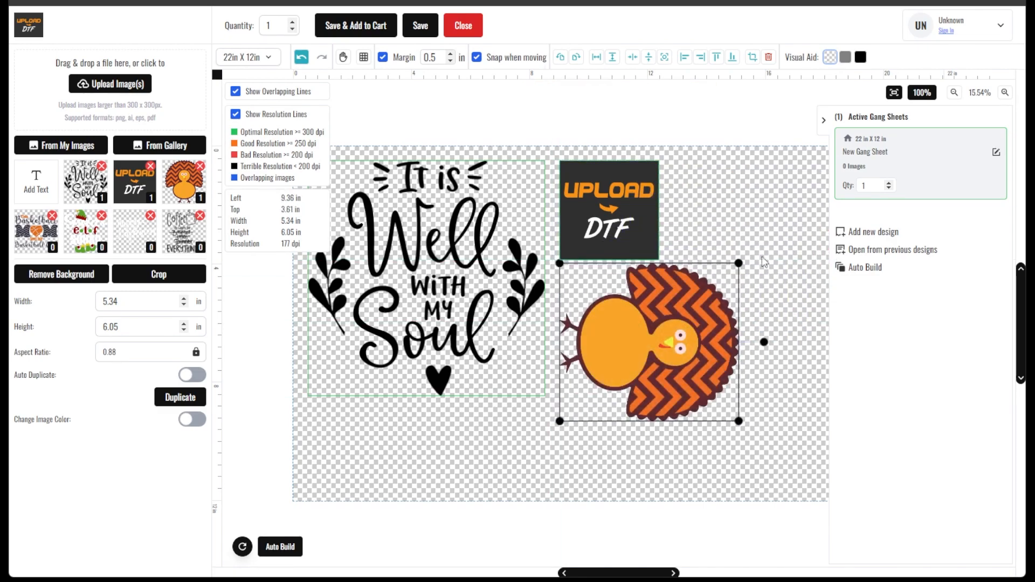
drag(740, 428, 820, 459)
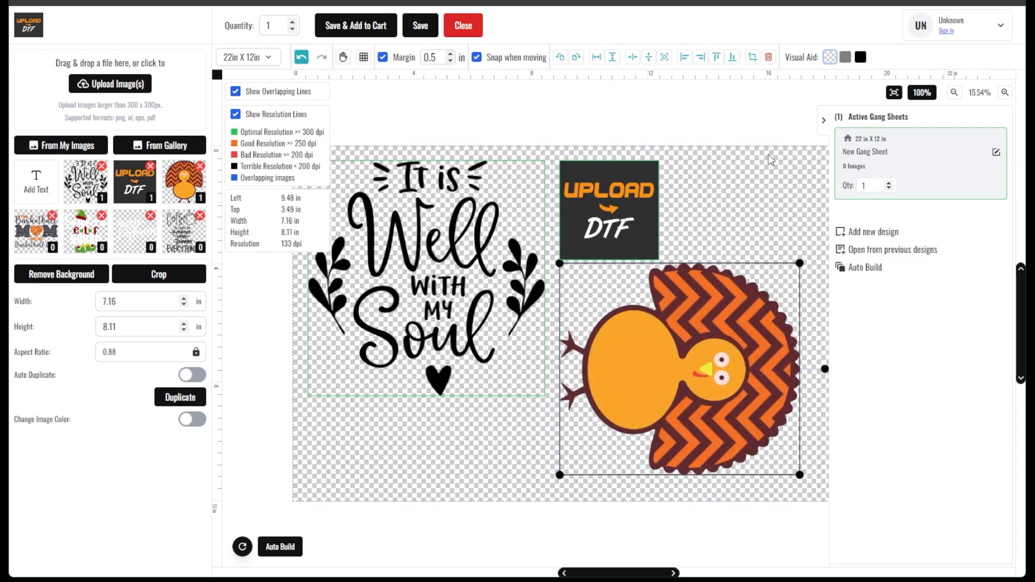
- Move the turkey design beside the Upload DTF logo and enlarge it to about 7.72 × 8.75 in
click(953, 94)
click(953, 94)
click(953, 94)
click(954, 93)
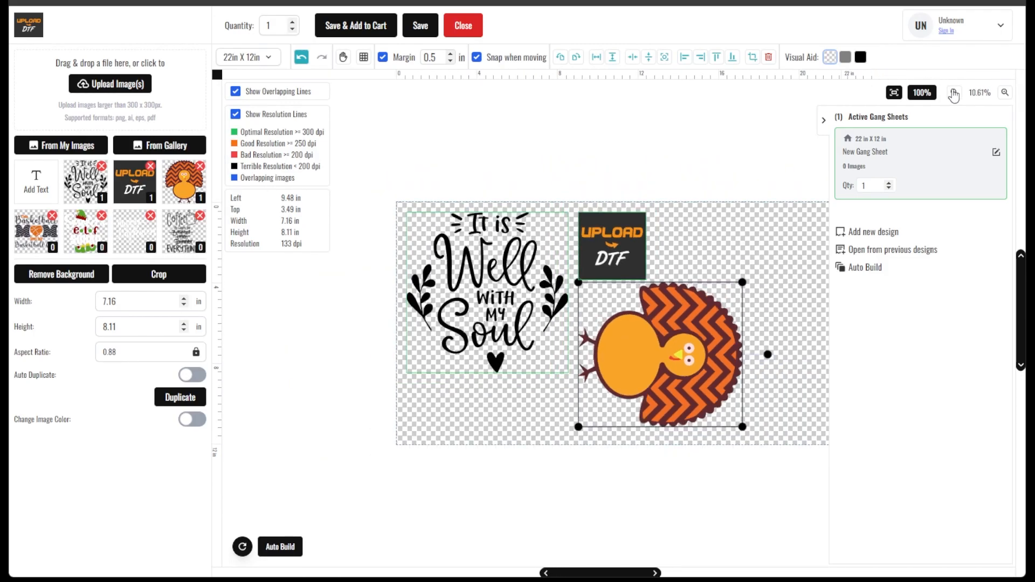
click(953, 94)
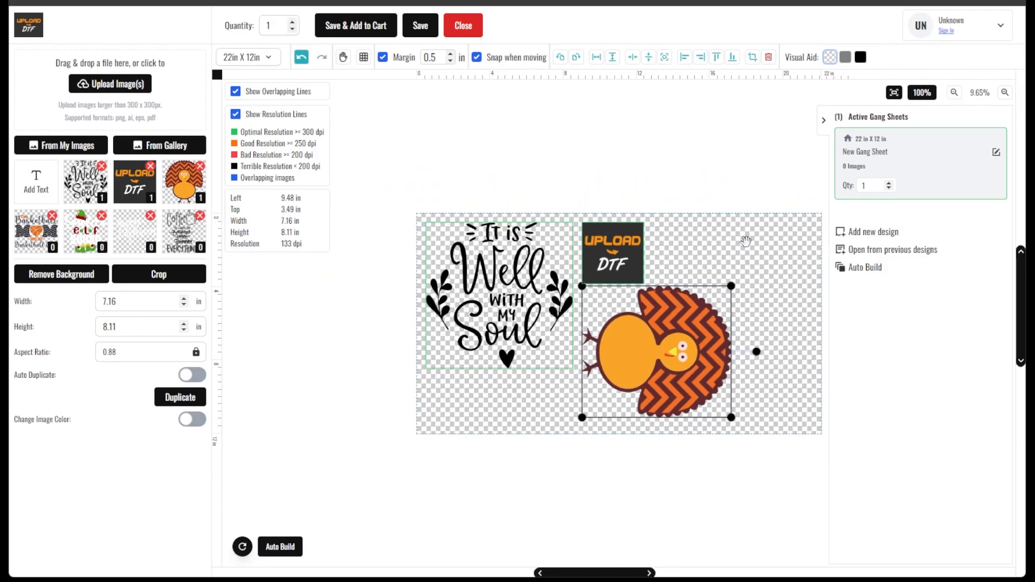
drag(746, 241, 690, 229)
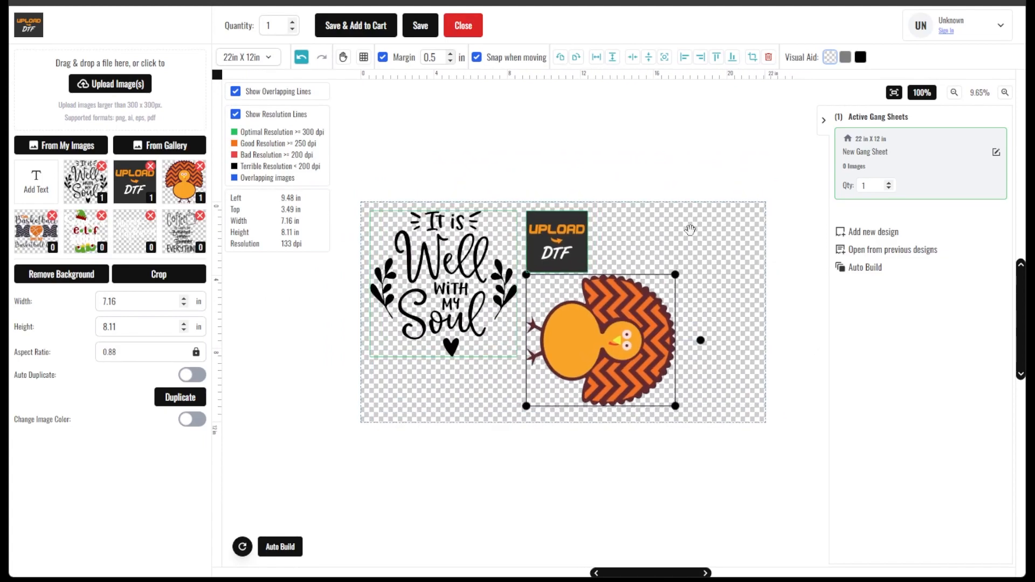
drag(621, 342, 703, 273)
drag(609, 336, 597, 347)
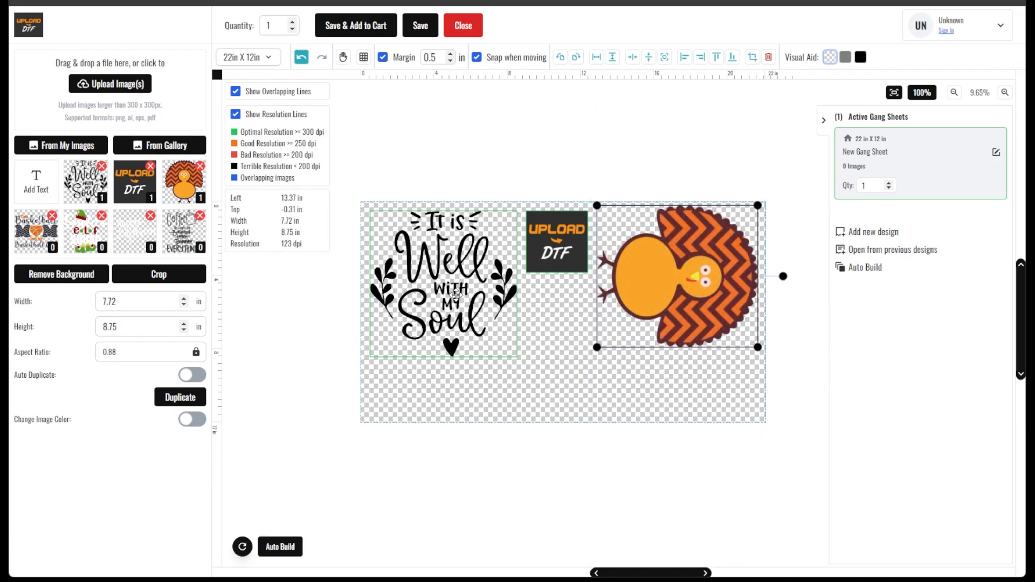
- Change the sheet size to 22 × 24 in and place the Basketball Mom design beneath the "It is Well" quote
click(262, 60)
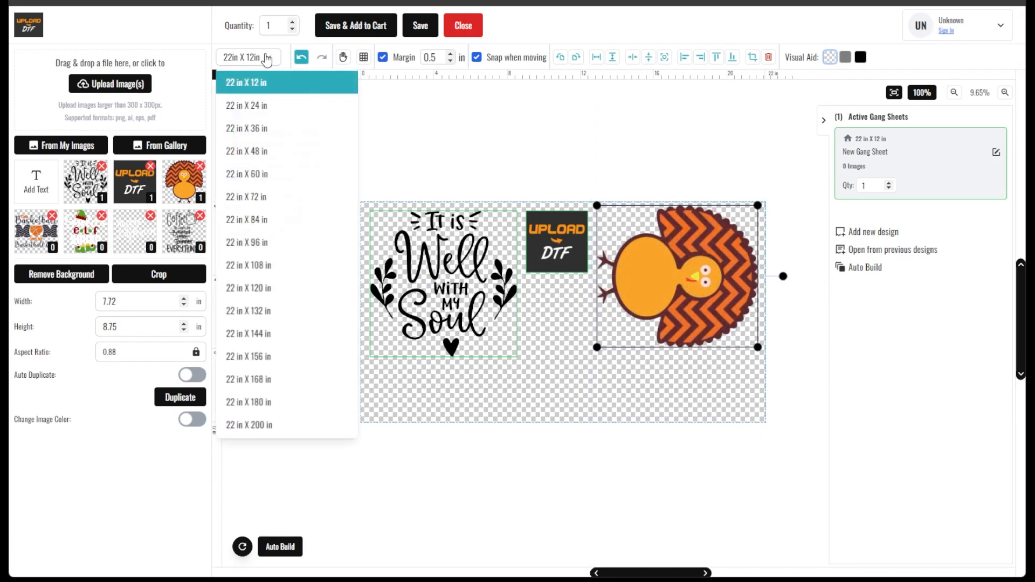
click(250, 107)
drag(36, 231, 565, 297)
- Place the Santa's Elf Squad design beneath the turkey, scaled to about 10.80 × 10.87 in without overlapping its neighbours
drag(81, 237, 743, 376)
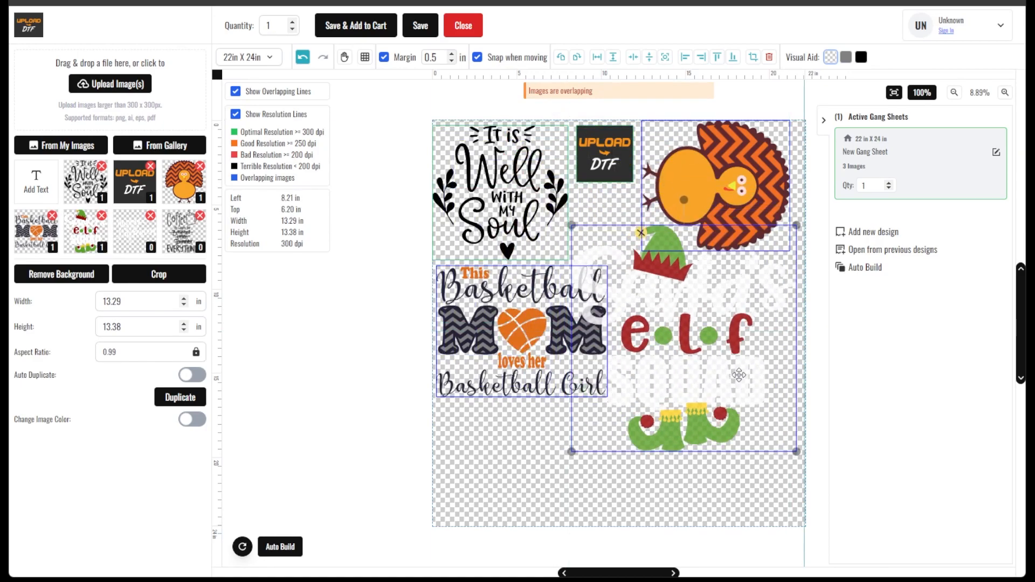
drag(573, 452, 636, 416)
drag(701, 347, 706, 354)
drag(635, 422, 614, 443)
drag(703, 349, 696, 347)
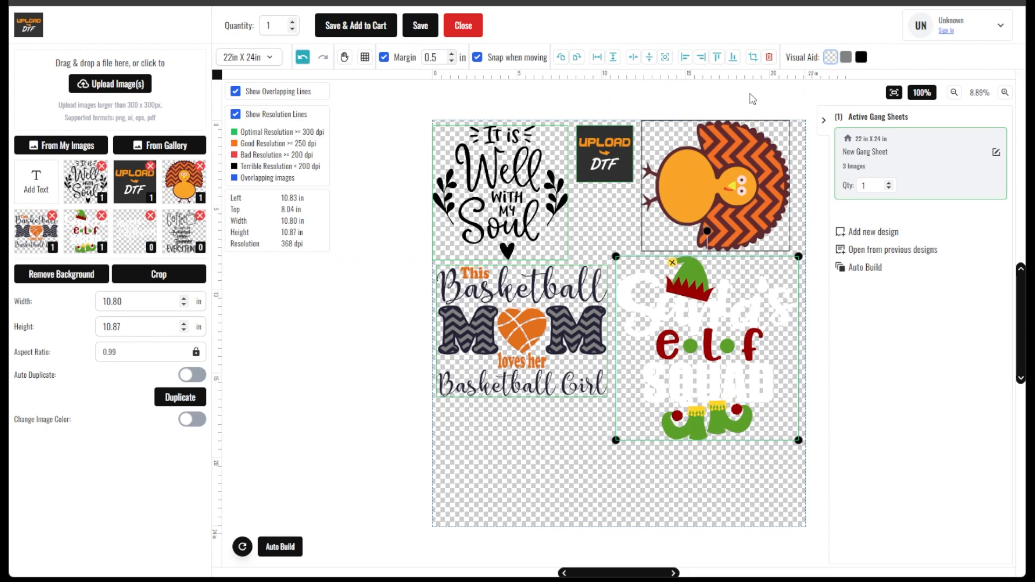
- Preview the designs on the grey and black visual aid backgrounds, leaving the sheet on grey
click(846, 57)
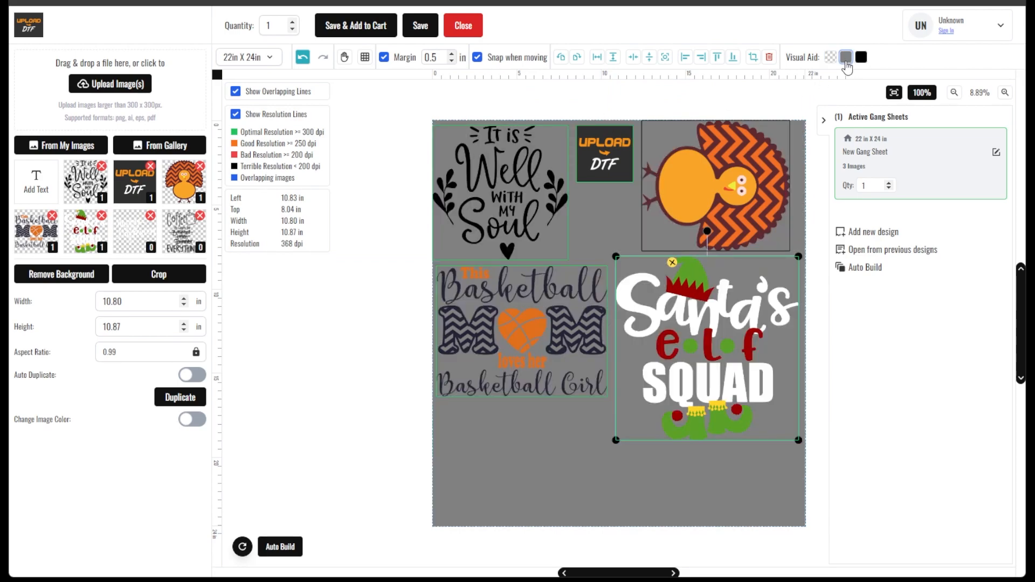
click(862, 57)
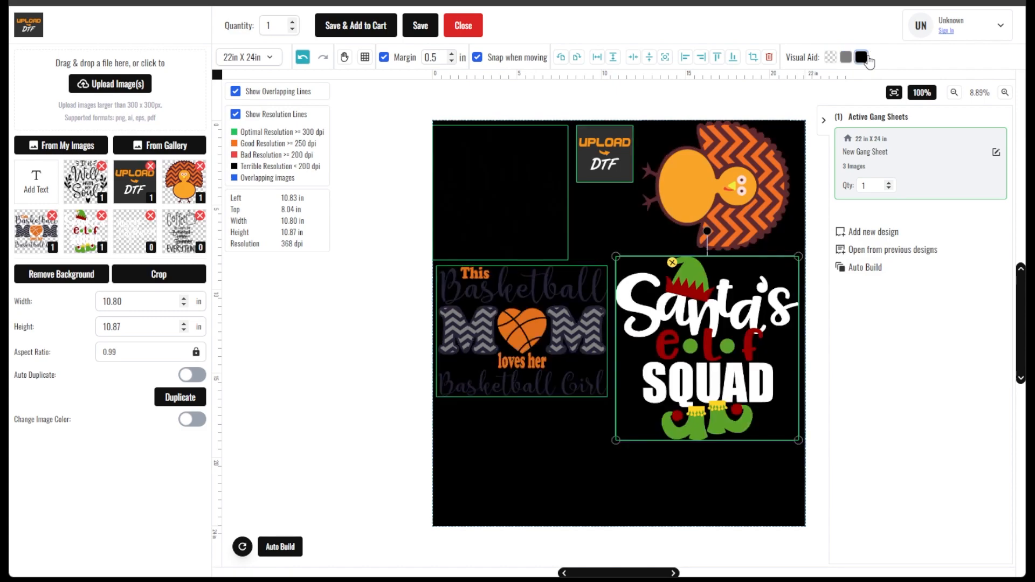
click(845, 57)
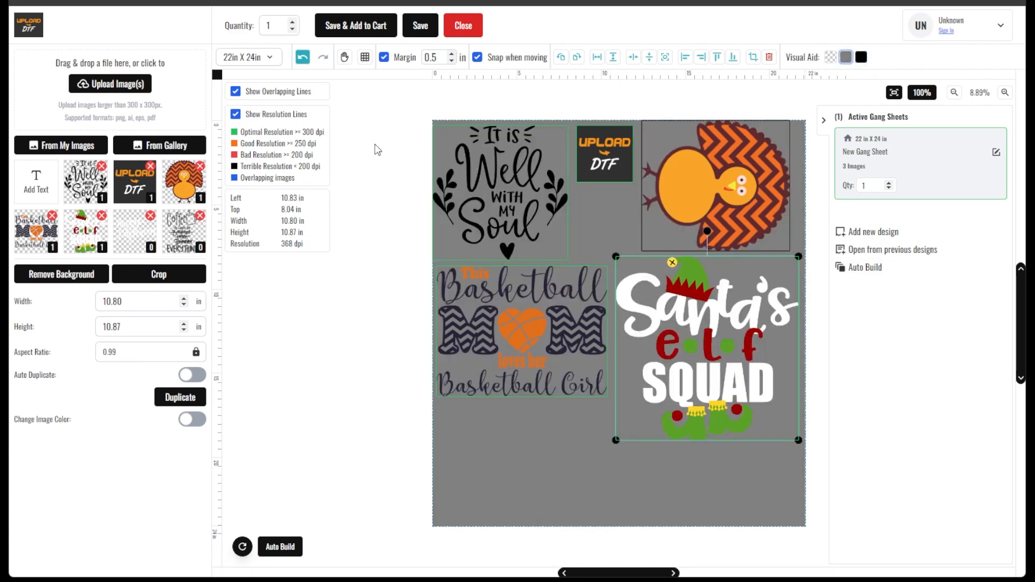
- Place the white Happy Halloween design beneath the Basketball Mom design, scaled to about 12.17 × 6.69 in
click(131, 240)
drag(598, 226, 682, 398)
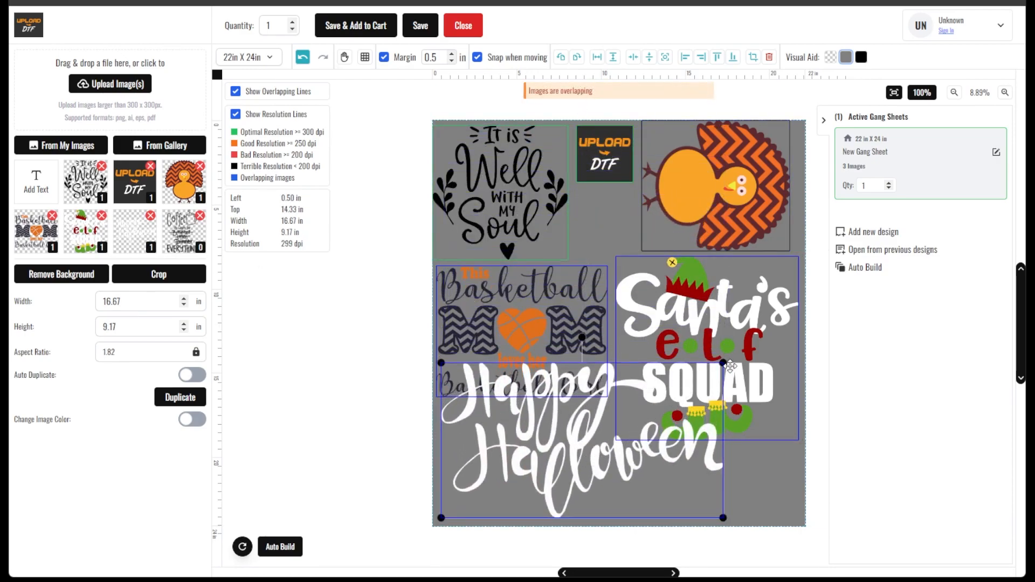
drag(721, 366, 611, 426)
drag(587, 479, 583, 460)
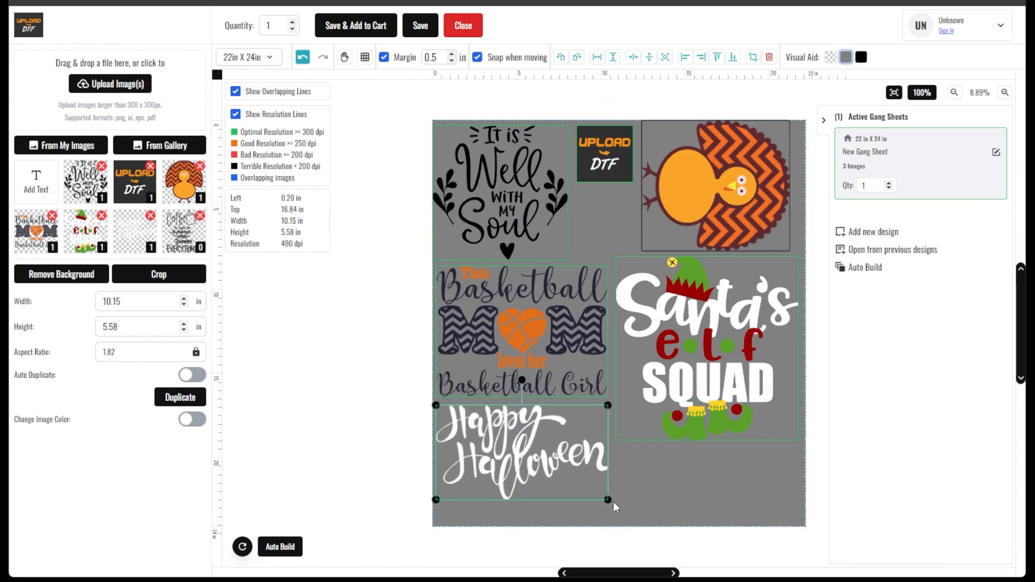
drag(608, 500, 649, 523)
drag(607, 480, 612, 476)
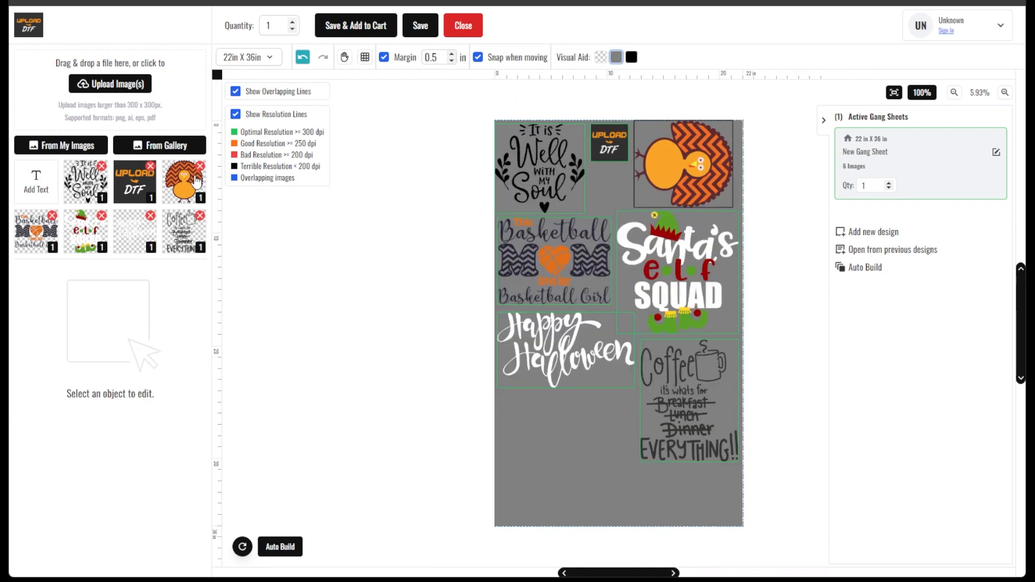
- Add the text "Gang Sheet" beneath the Happy Halloween design and colour it red (FB1818)
click(30, 184)
drag(624, 322, 545, 415)
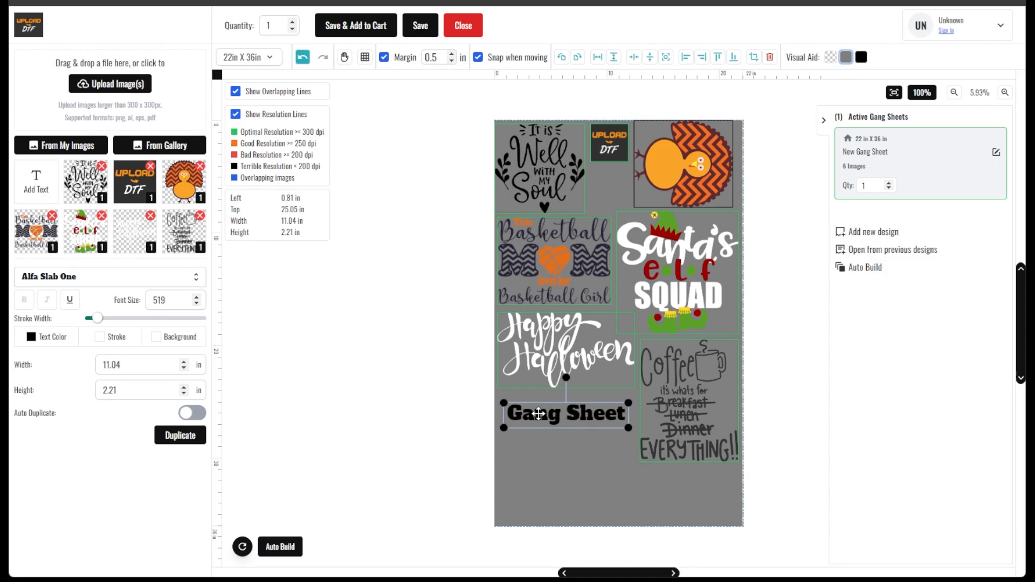
click(43, 341)
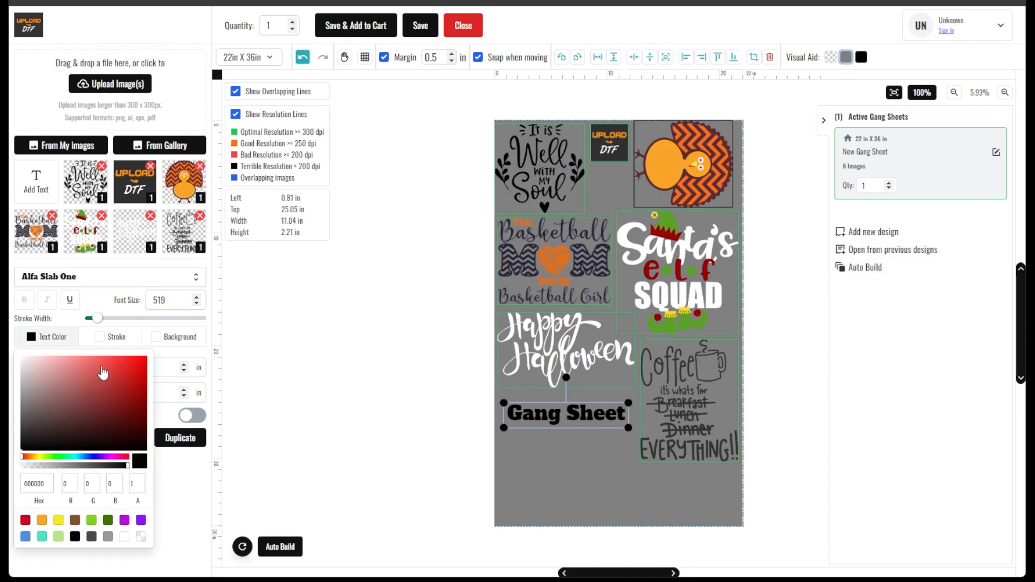
click(135, 358)
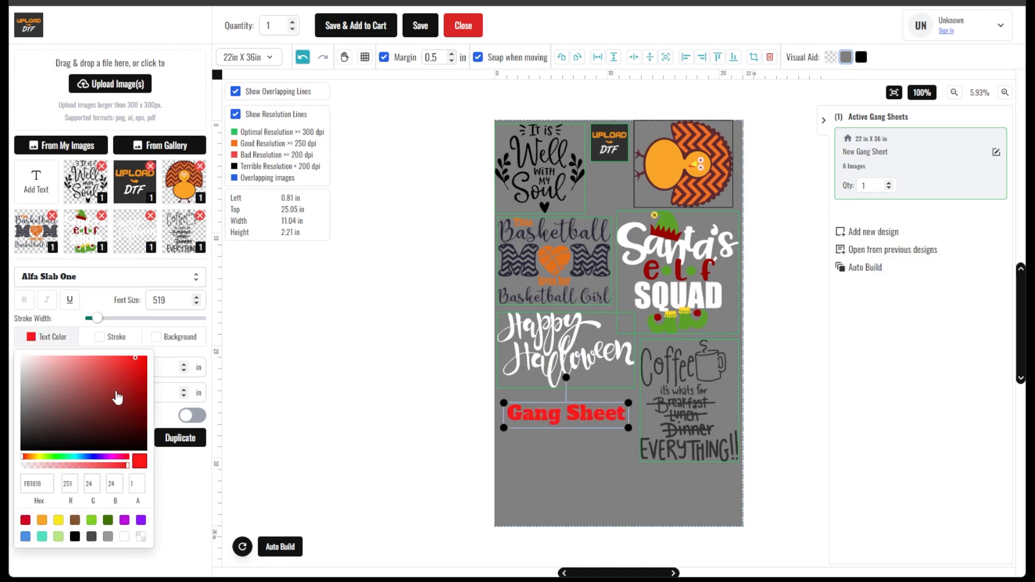
click(189, 503)
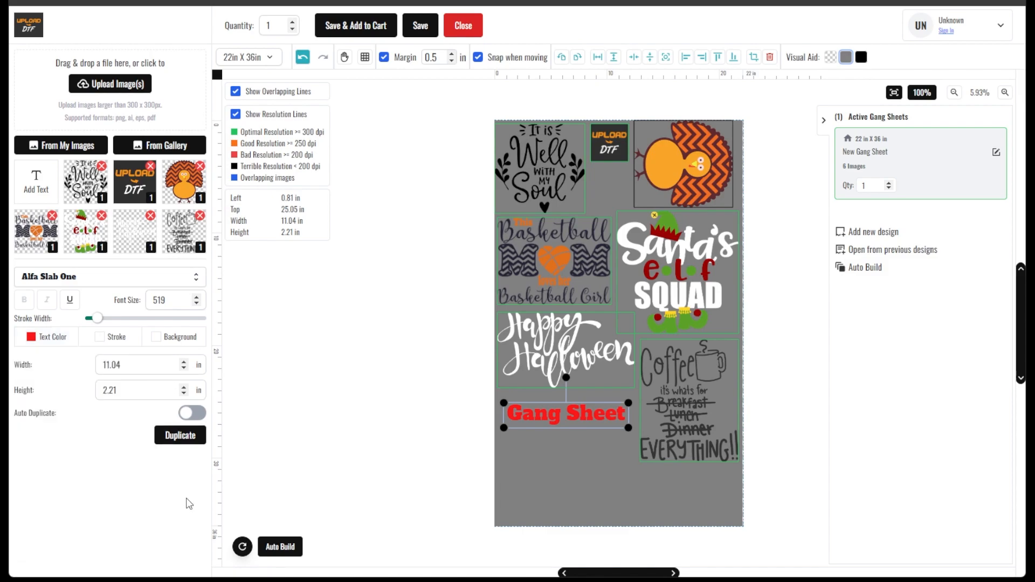
- Give the "Gang Sheet" text a very pale pink stroke (FFEDED)
click(105, 342)
click(54, 357)
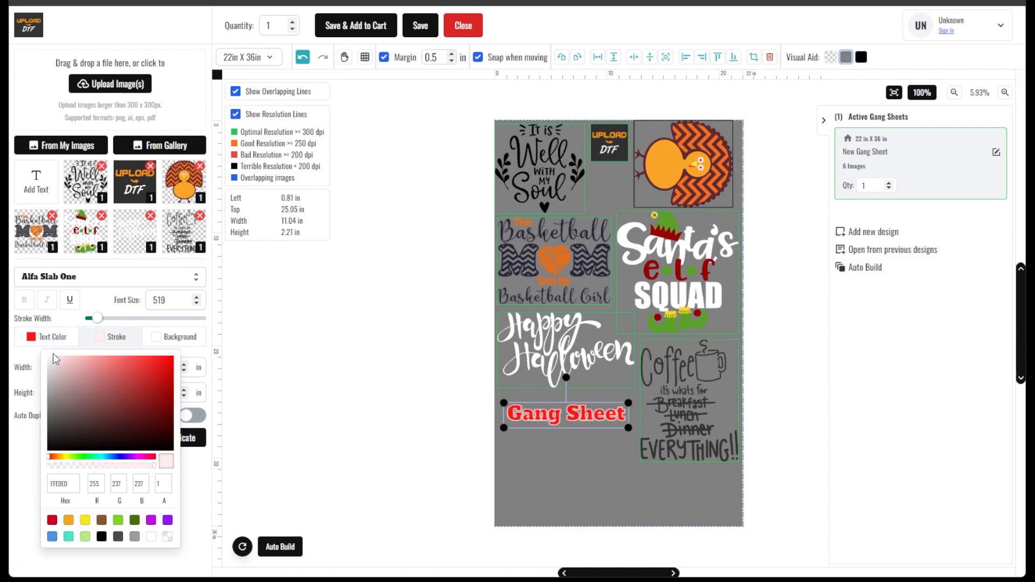
click(31, 343)
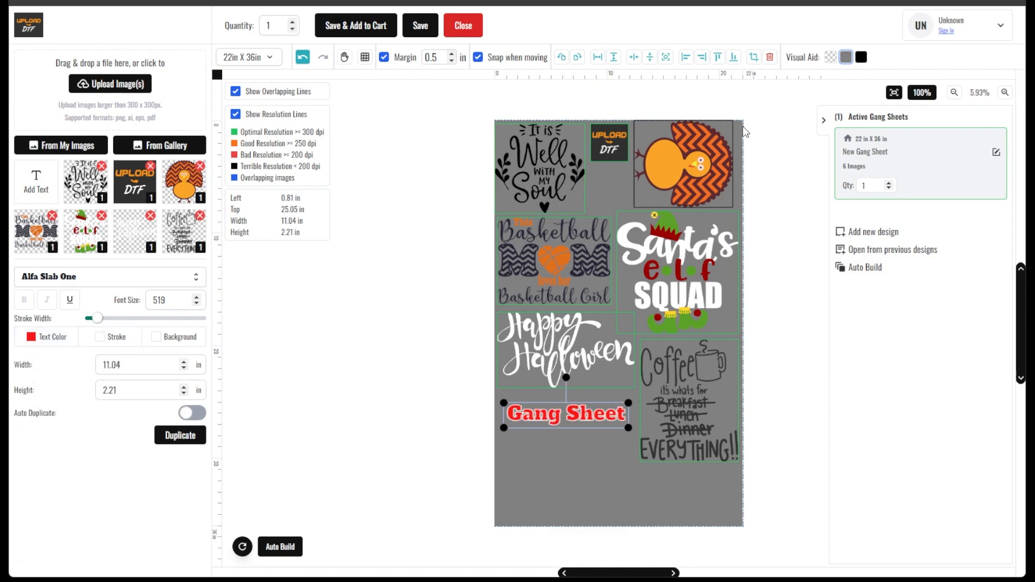
- Change the "Gang Sheet" text to a narrow, condensed sans-serif font
click(1005, 93)
click(1004, 92)
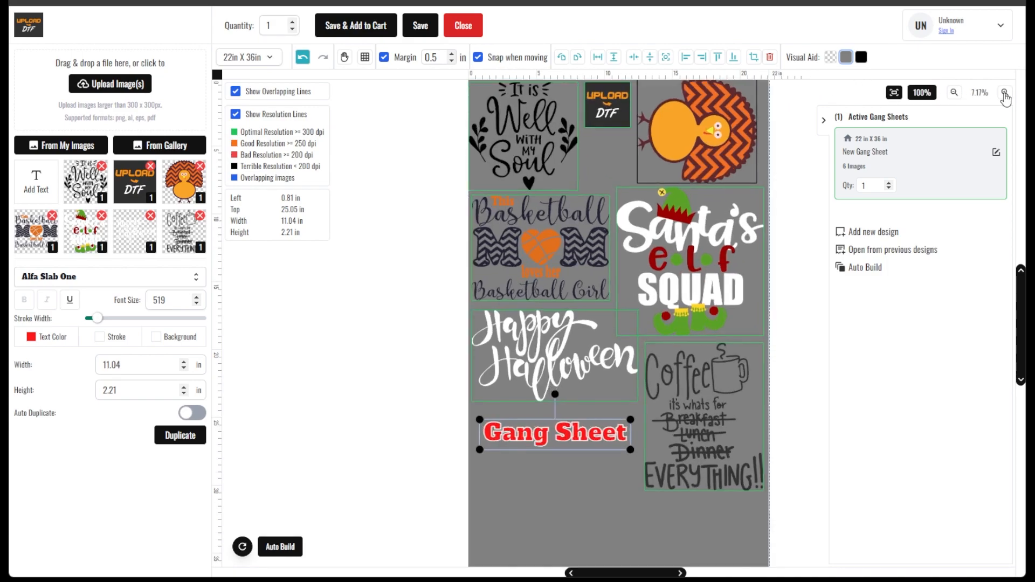
click(1005, 93)
click(1005, 93)
click(1004, 93)
click(1004, 92)
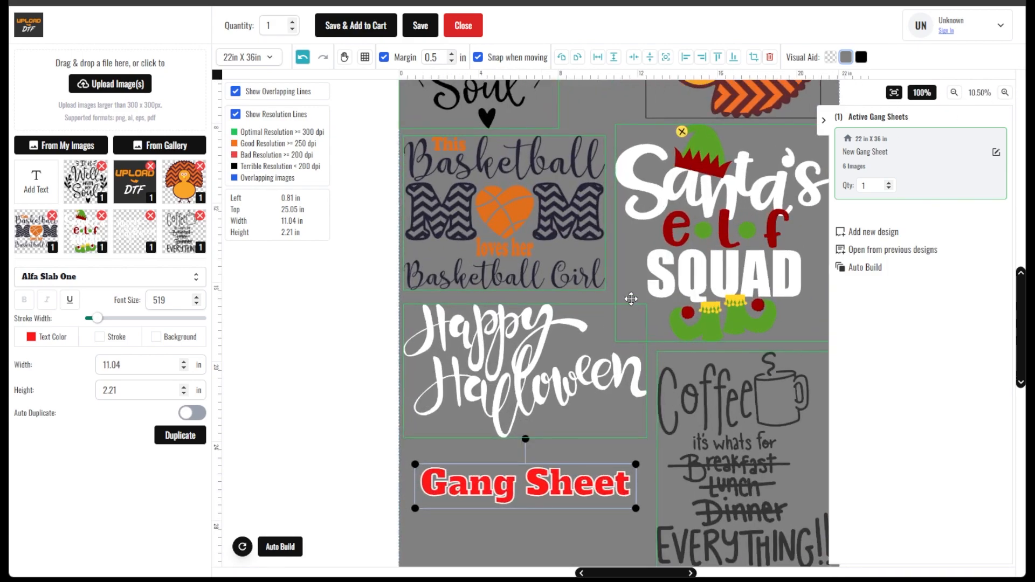
scroll(630, 299, down, 3)
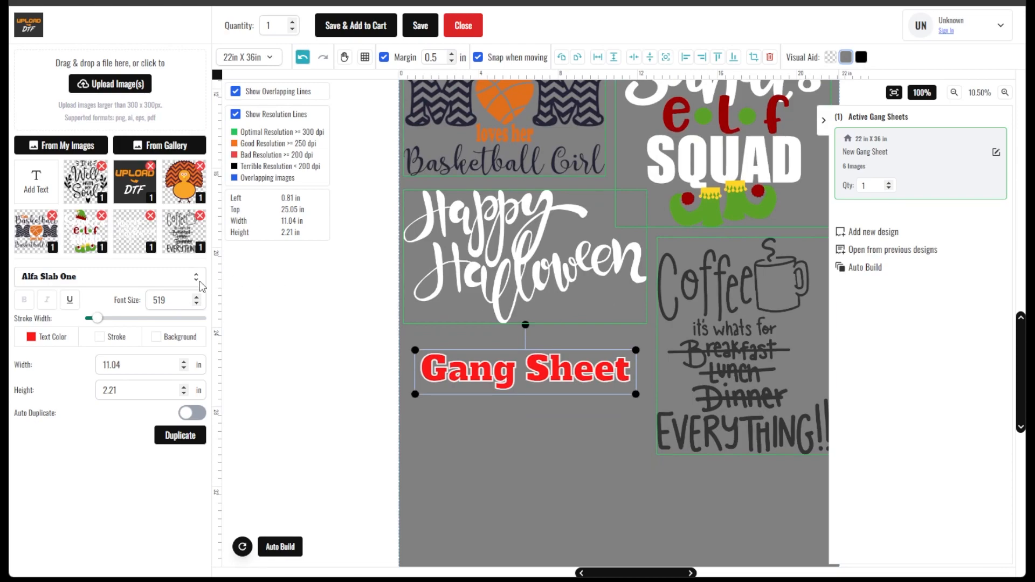
click(101, 338)
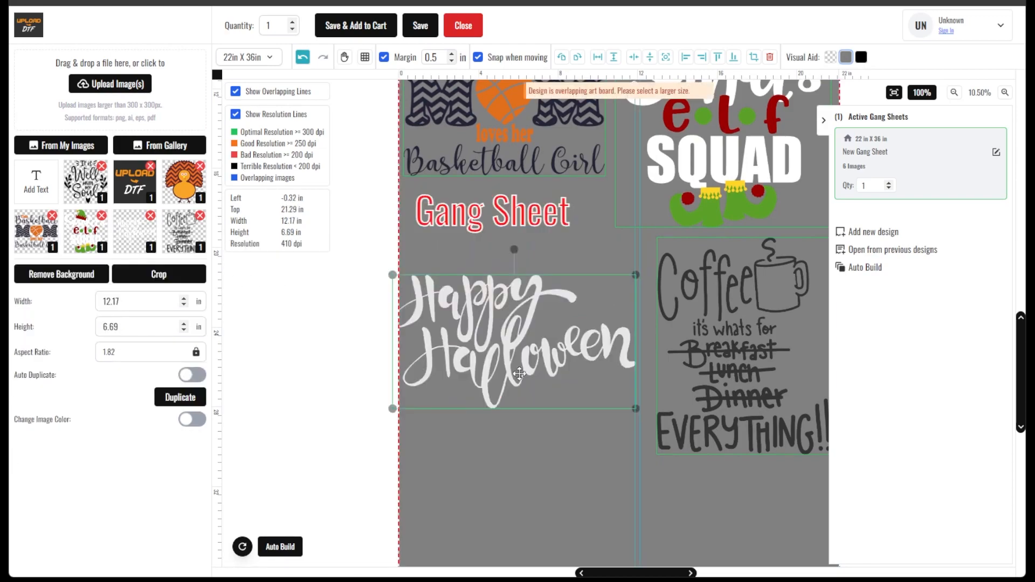
- Move the Happy Halloween design up just beneath the "Gang Sheet" text and recolour it black
drag(518, 372, 531, 338)
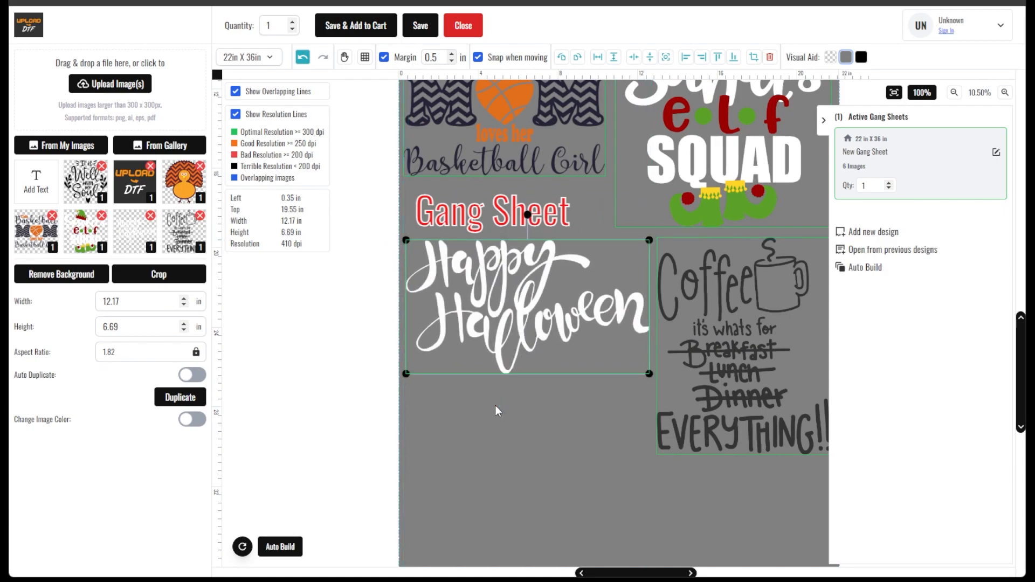
click(191, 420)
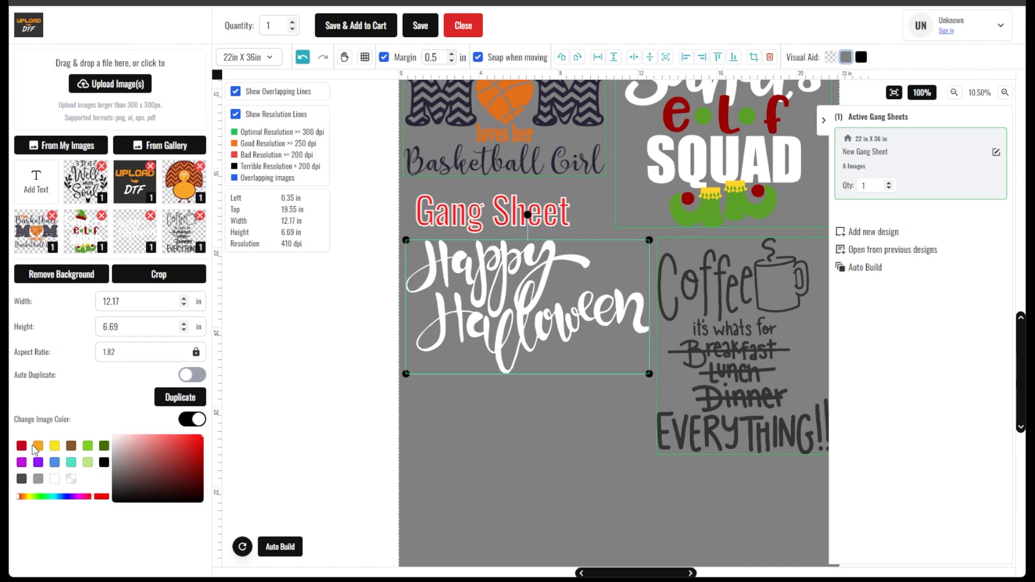
click(23, 448)
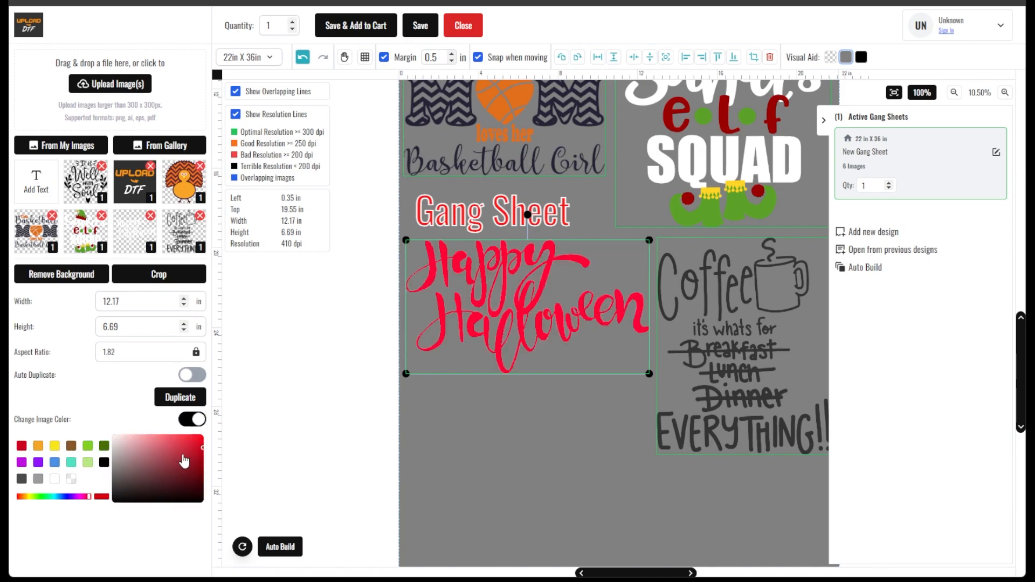
drag(152, 461, 137, 446)
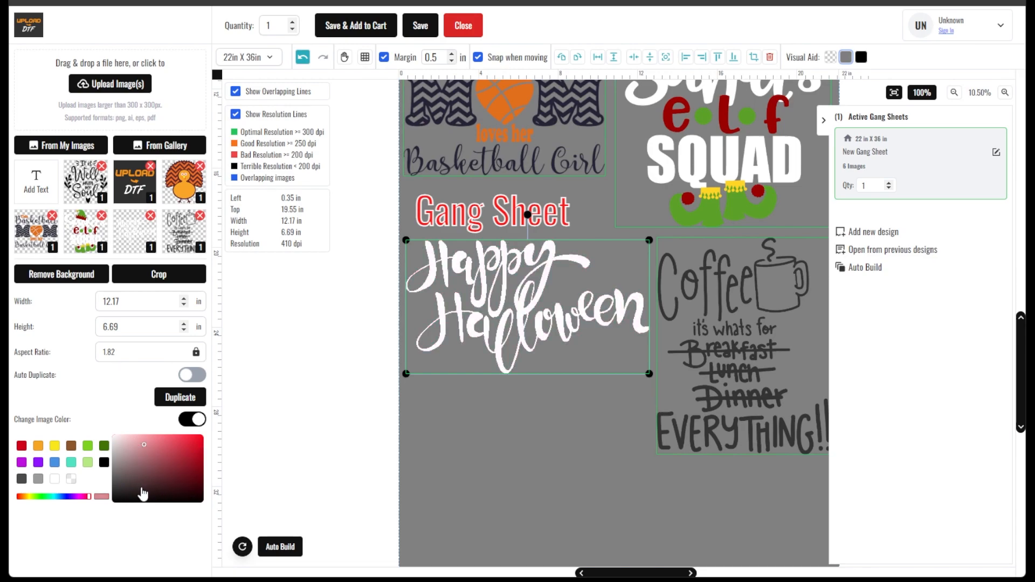
click(143, 457)
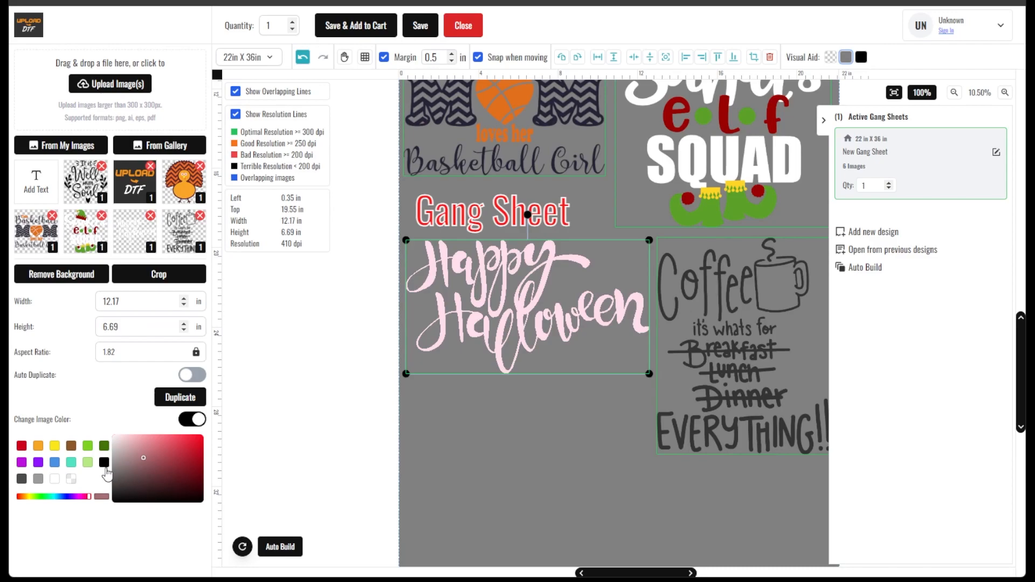
click(104, 463)
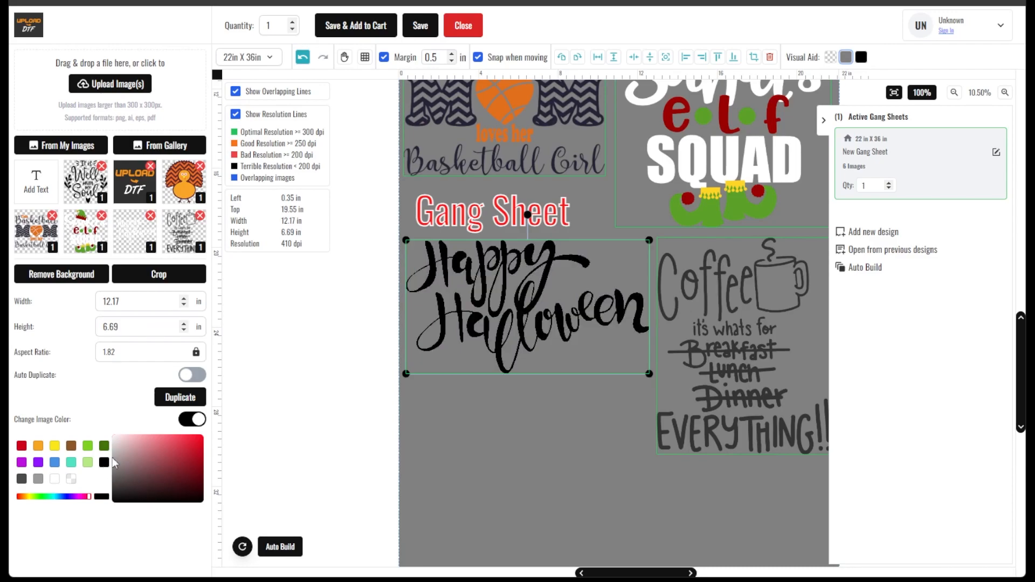
- Add the sheet to the cart with Print Anyway and the artwork rights agreement accepted, and start a new design
click(349, 30)
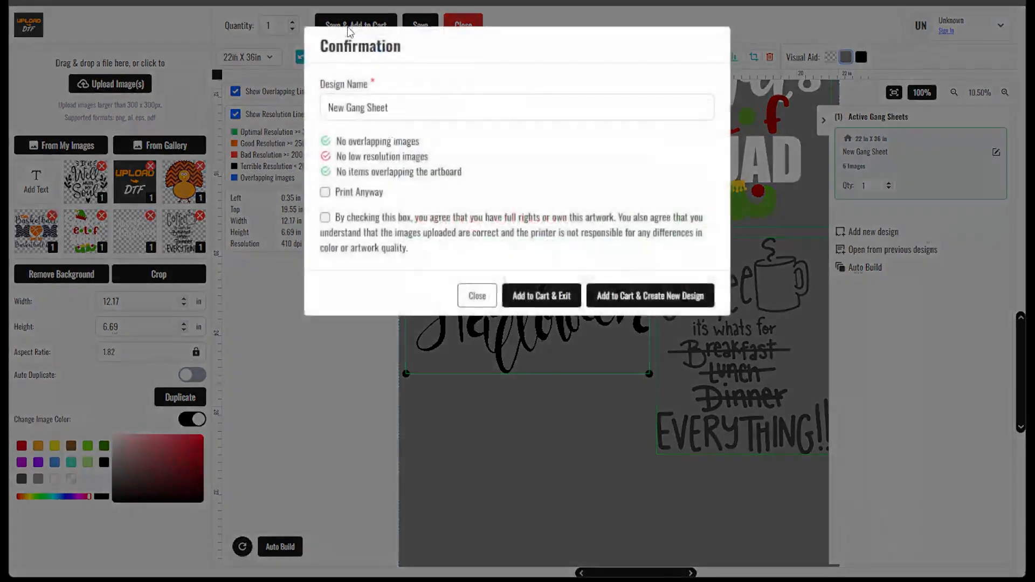
click(326, 195)
click(326, 220)
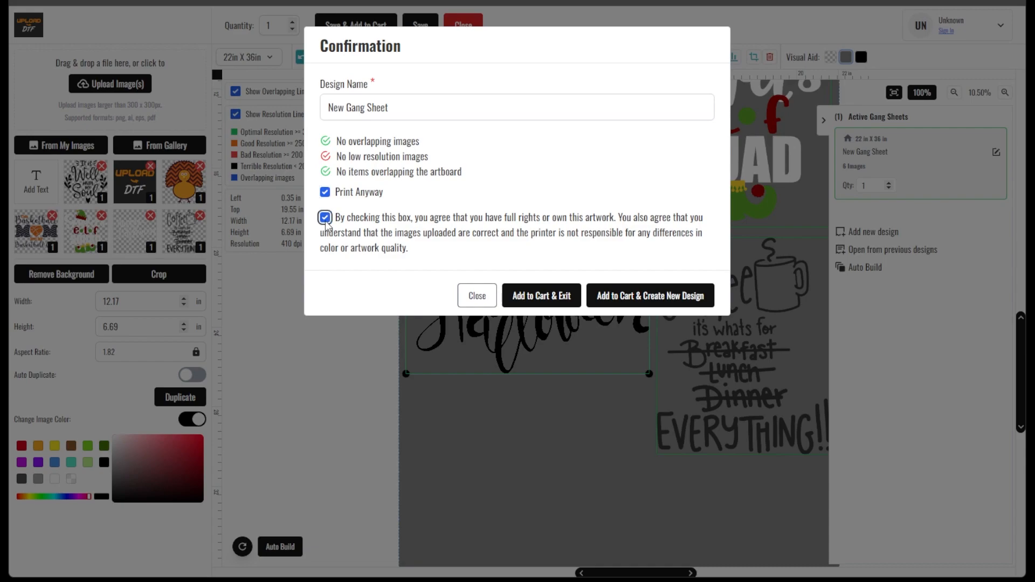
click(649, 300)
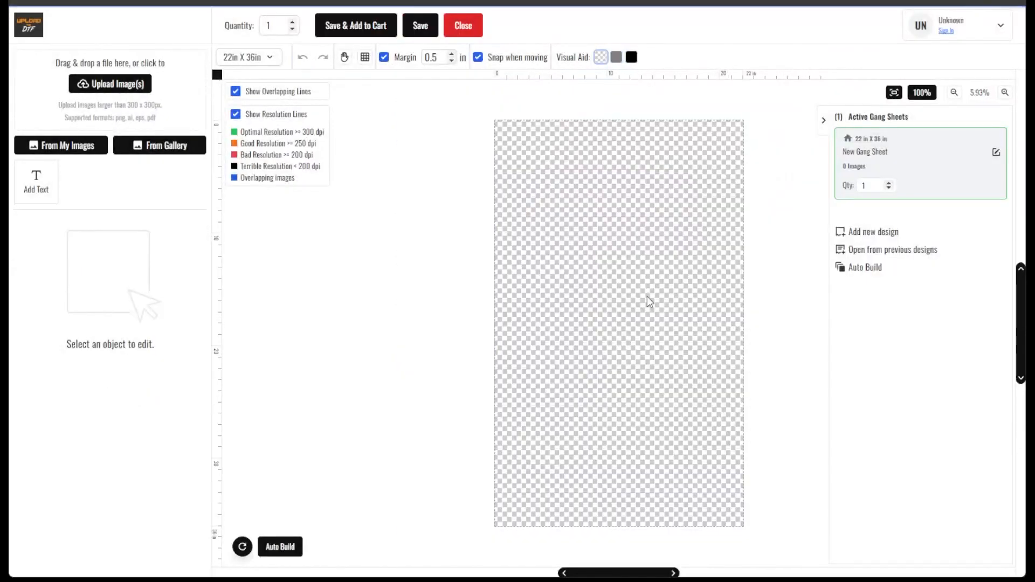
- Place the previously uploaded design of two bears in orange hats on the sheet, scaled to about 10.75 × 9.38 in
click(89, 148)
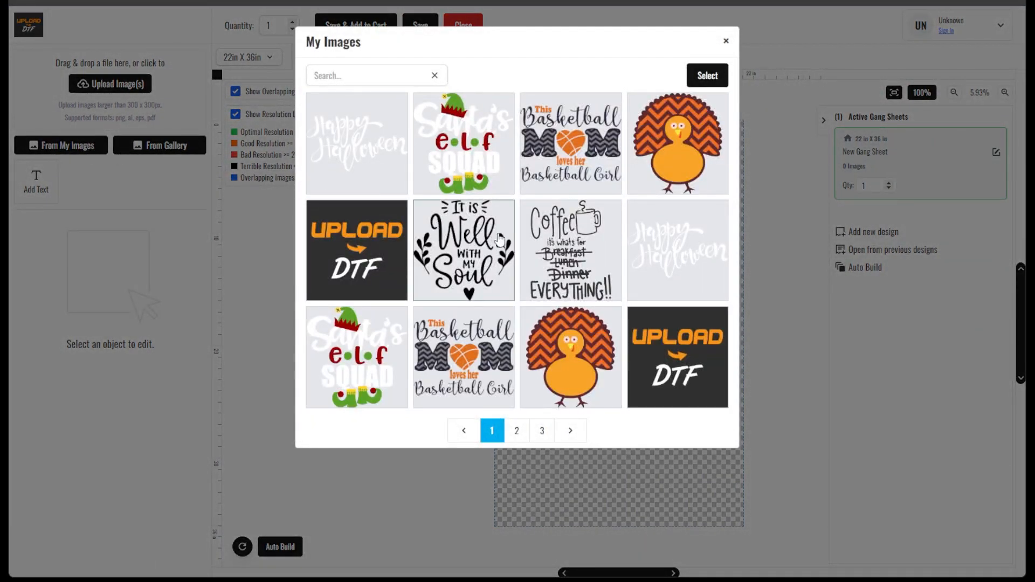
click(516, 430)
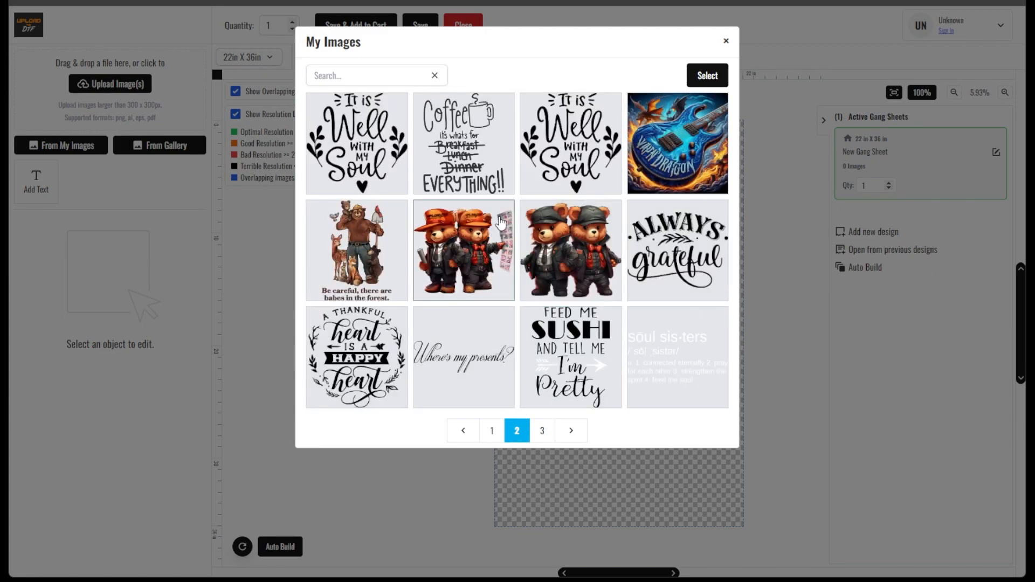
double_click(481, 240)
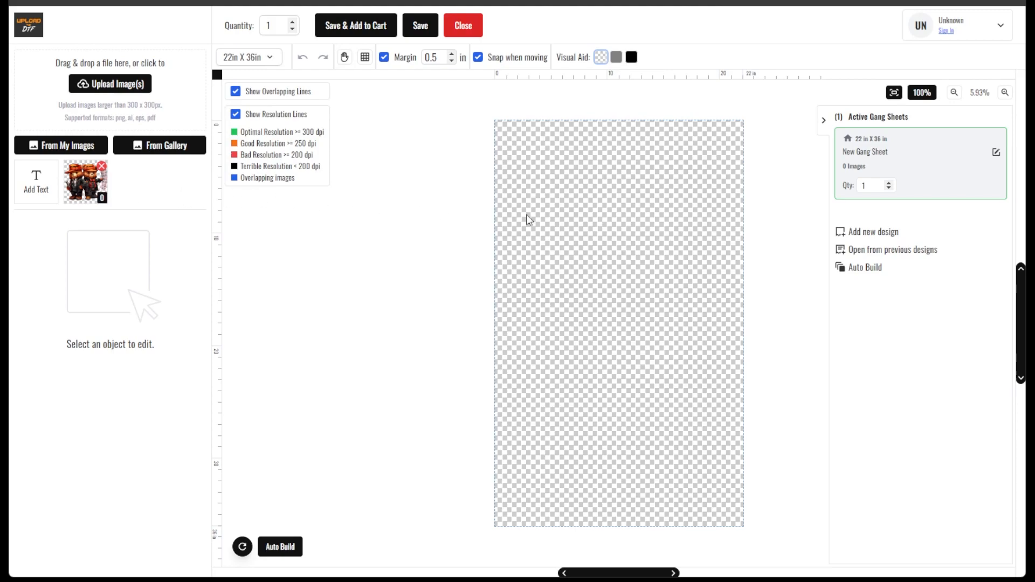
drag(516, 218, 517, 218)
drag(660, 265, 622, 232)
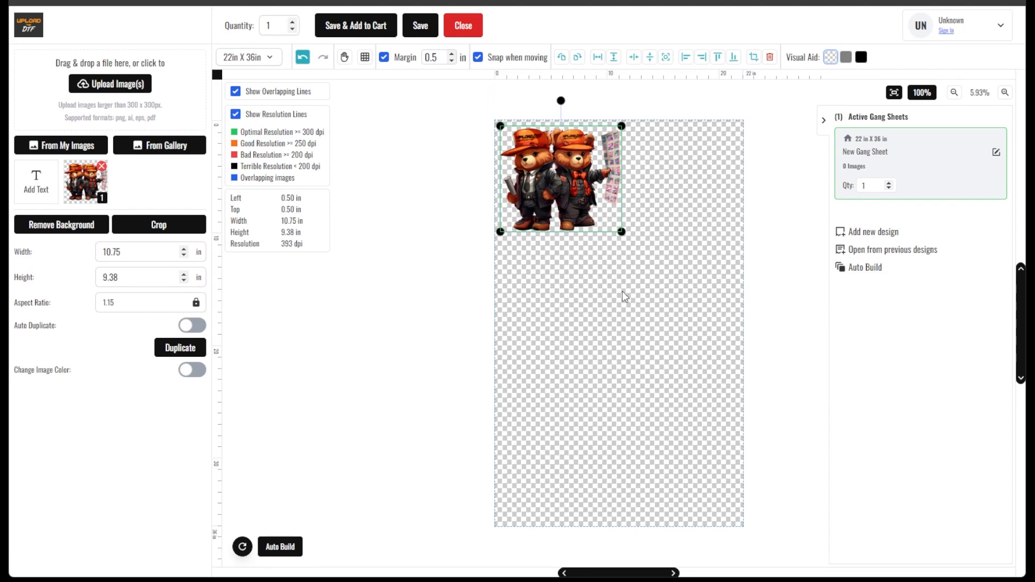
- Add a second copy of the bears design, scaled to about 10.62 × 9.27 in, beside the first copy
click(109, 193)
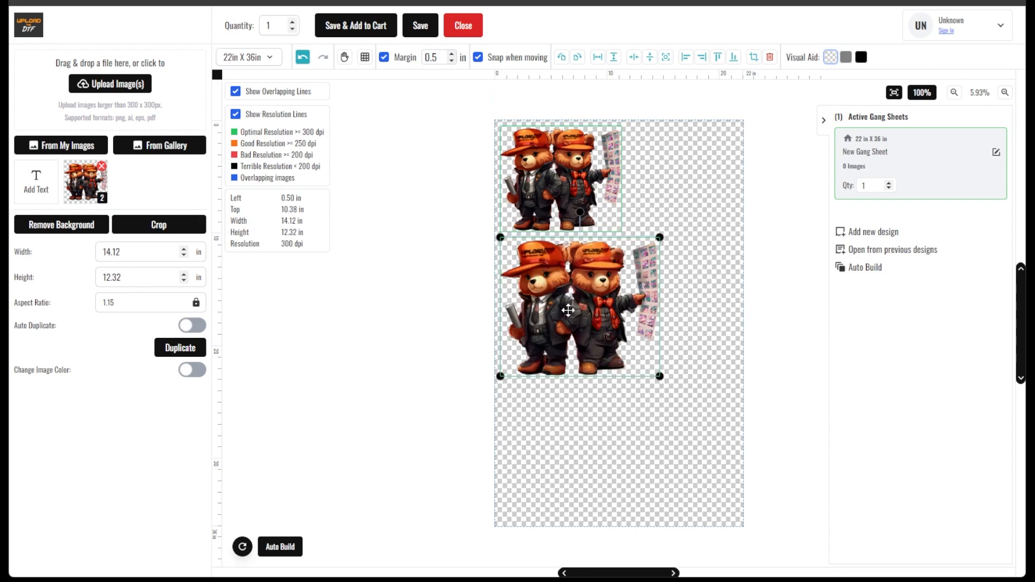
drag(661, 374, 611, 341)
drag(561, 285, 683, 172)
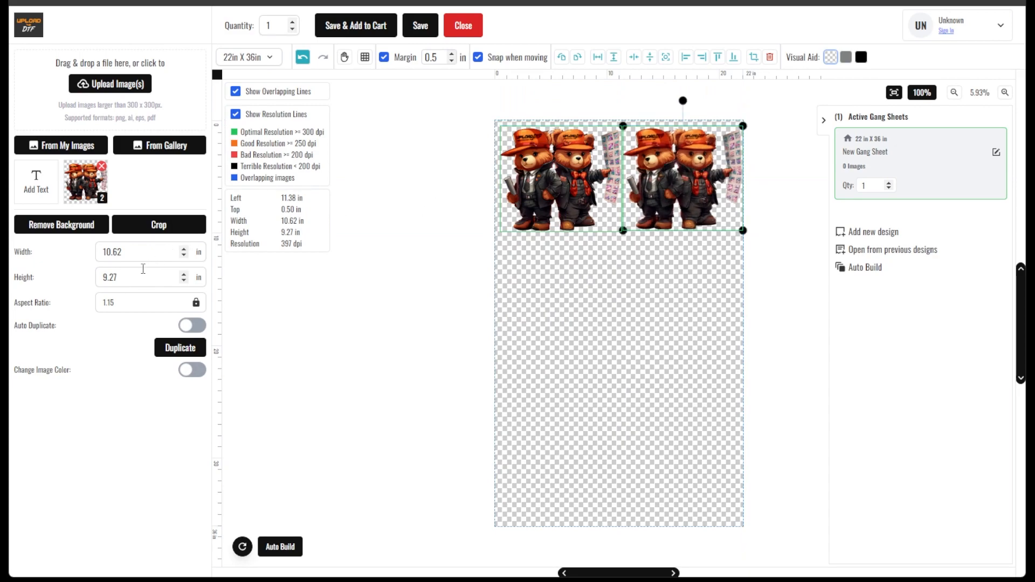
- Set the width of both bears copies to 10.8 in
drag(133, 249, 80, 250)
text(10.8)
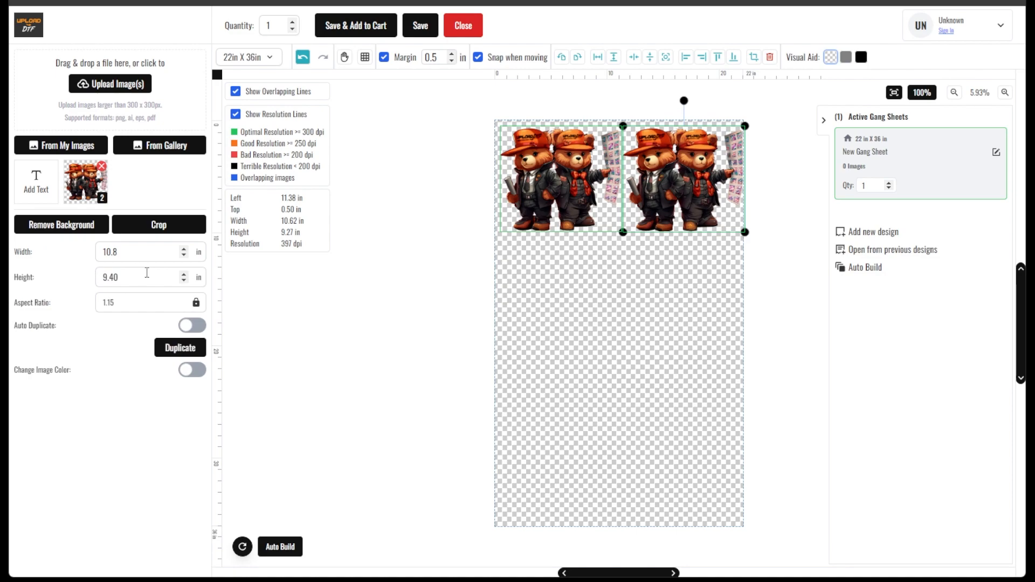
click(563, 170)
drag(131, 254, 73, 250)
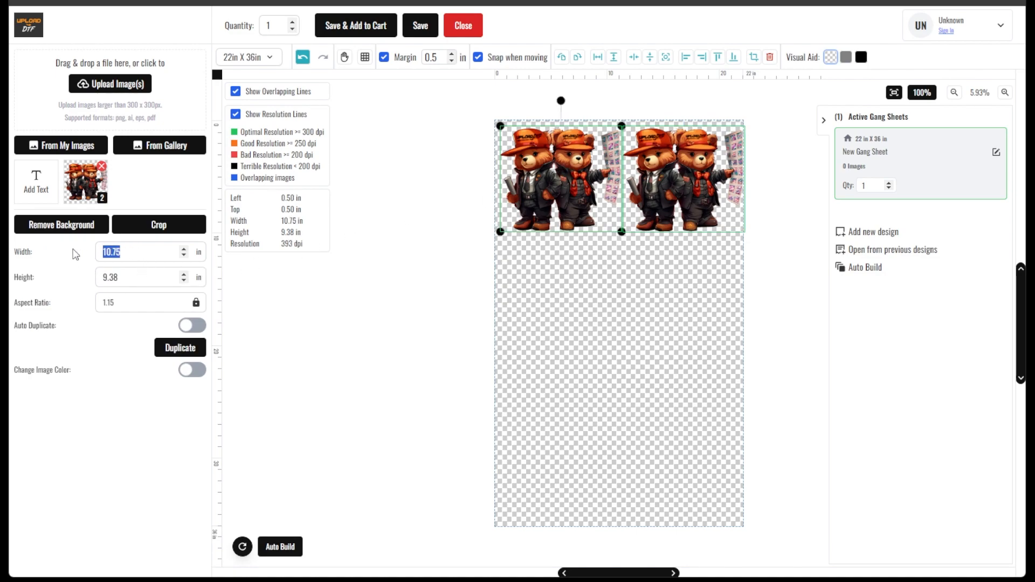
text(10.87)
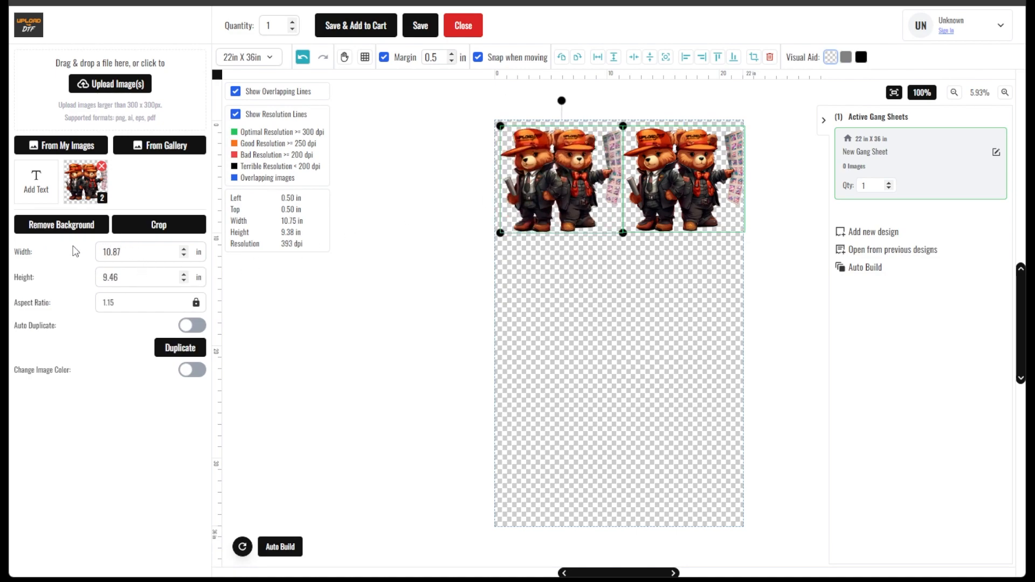
key(BackSpace)
click(549, 321)
- Move both bears copies to about 0.22 in from the sheet's upper edge, one against each side edge
drag(545, 215, 540, 212)
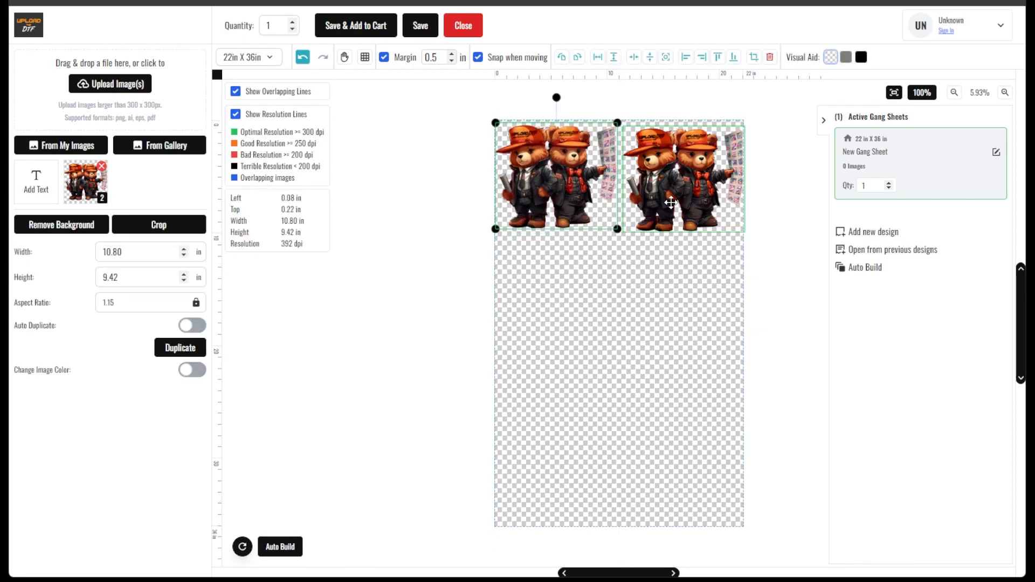
drag(671, 202, 669, 199)
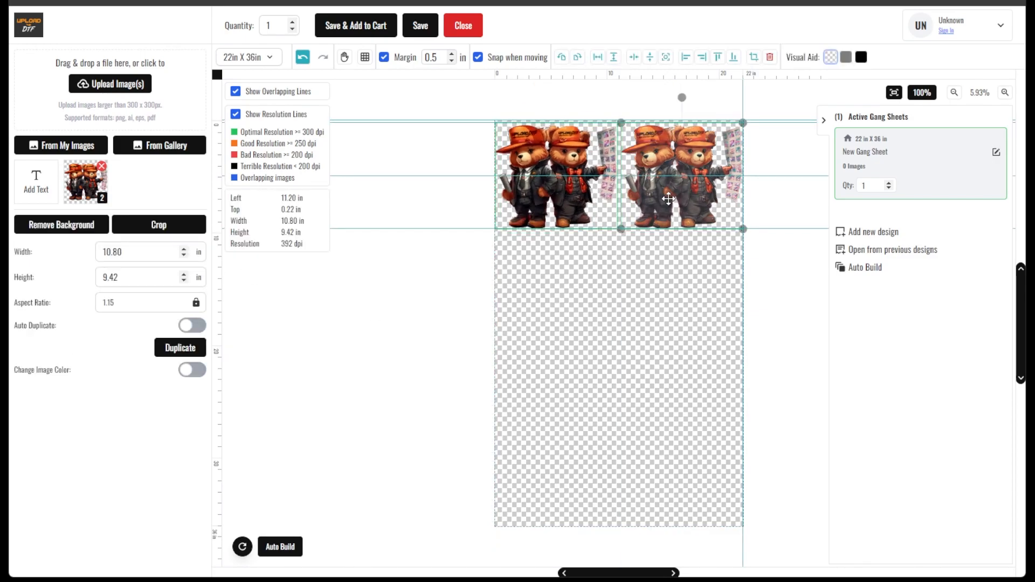
click(669, 280)
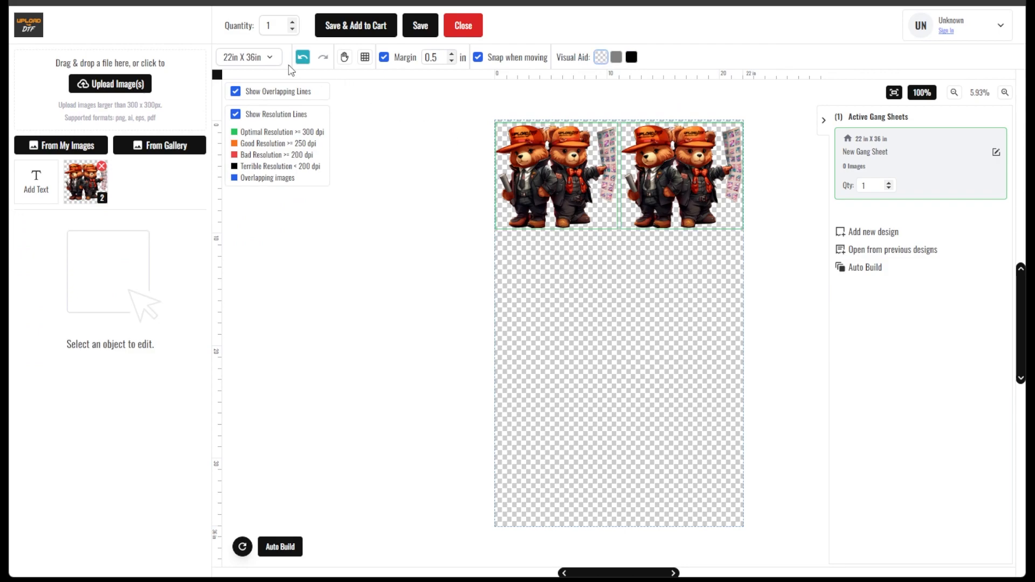
- Change the bears gang sheet size to 22 × 12 in and check that both copies fit
click(253, 57)
click(261, 87)
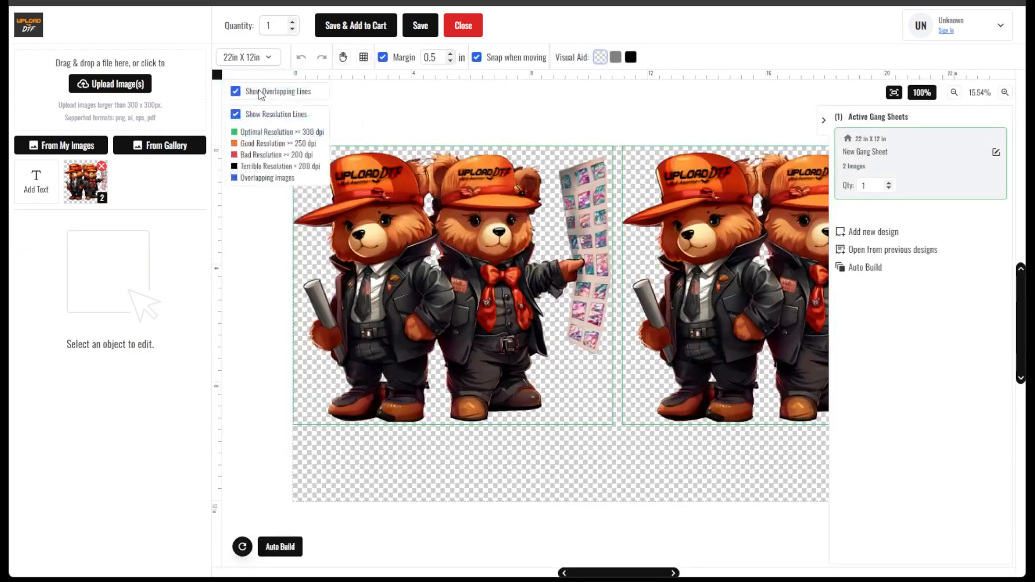
click(954, 93)
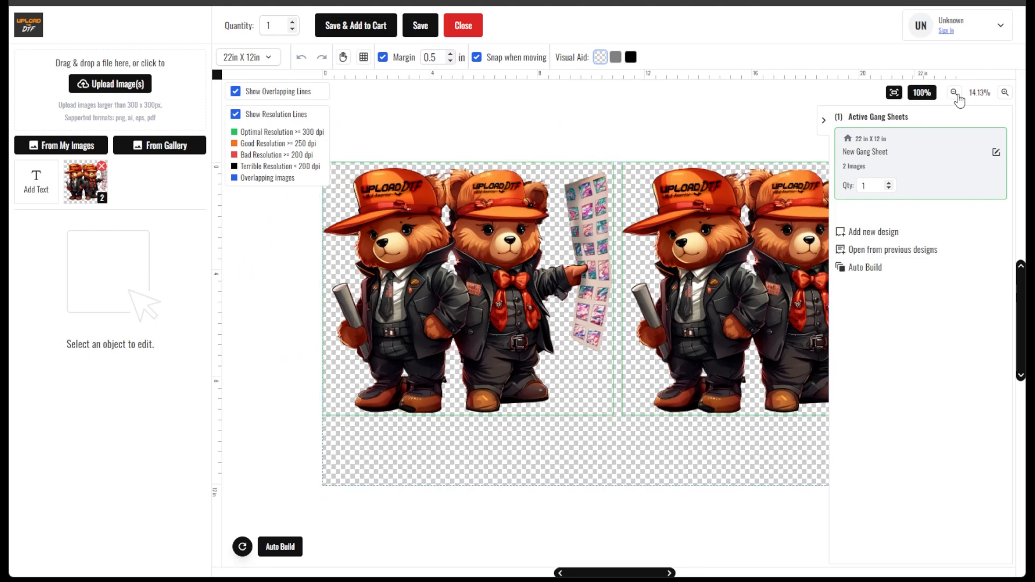
click(955, 93)
drag(749, 318, 676, 282)
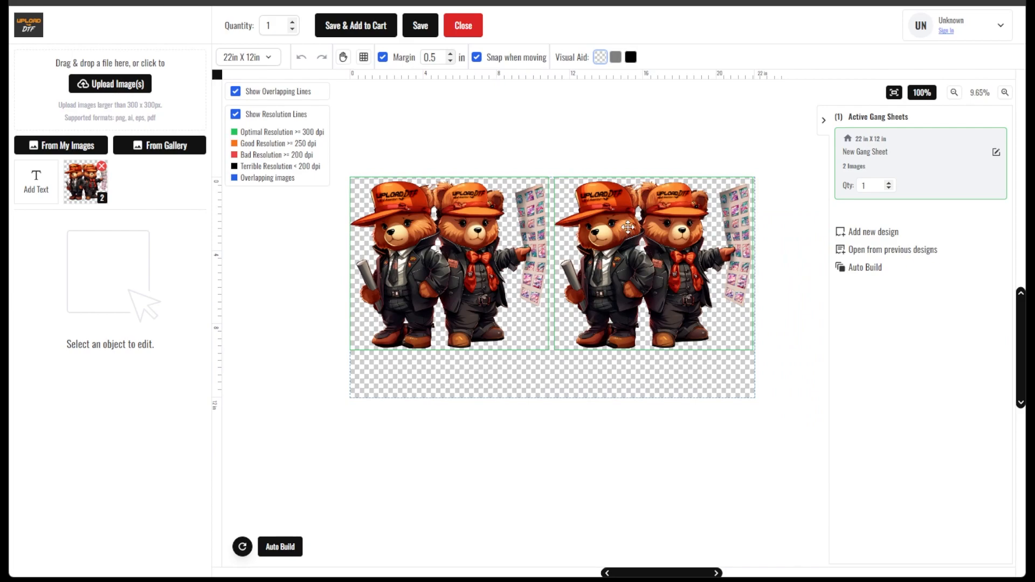
- Add the 22 × 12 in bears sheet to the cart with the rights agreement accepted, and start a new design
click(361, 31)
click(325, 198)
click(642, 283)
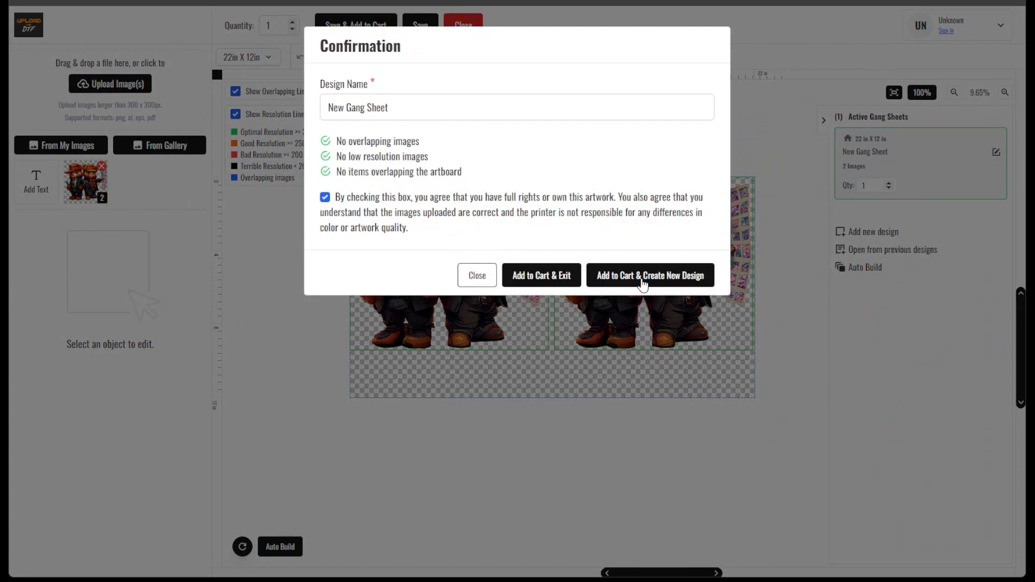
- Place the Happy Halloween design near the new sheet's upper-left corner, scaled to about 9.62 × 5.29 in
click(75, 193)
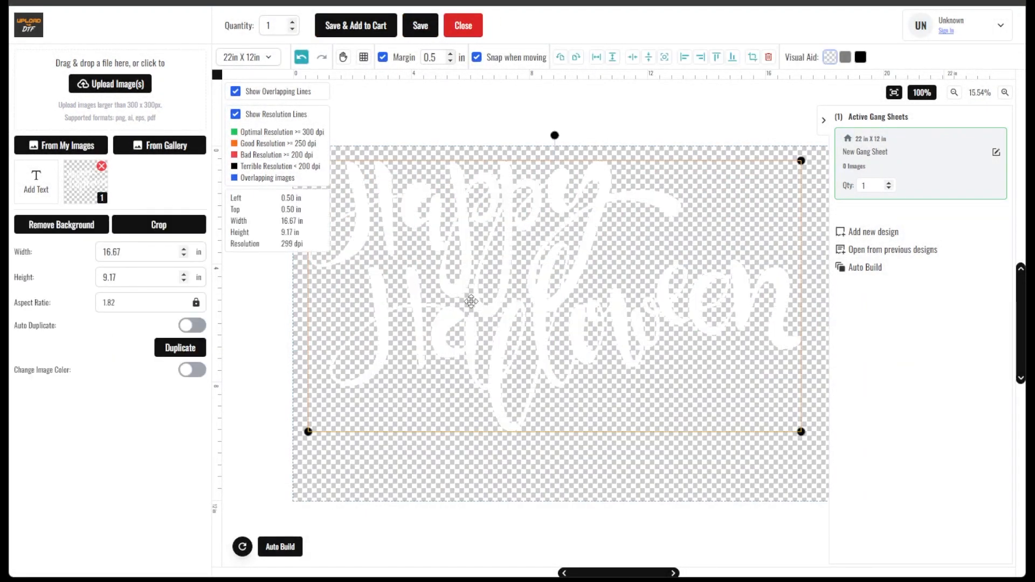
drag(801, 431, 579, 317)
drag(493, 275, 489, 272)
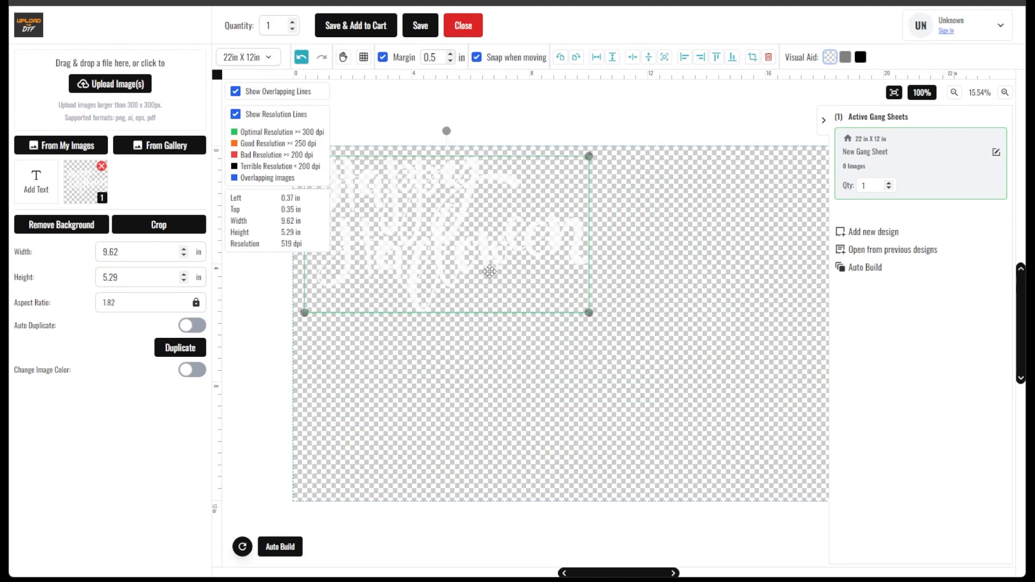
- Auto-duplicate the Happy Halloween design with an image quantity of 12 and a 0.5 in margin
click(195, 326)
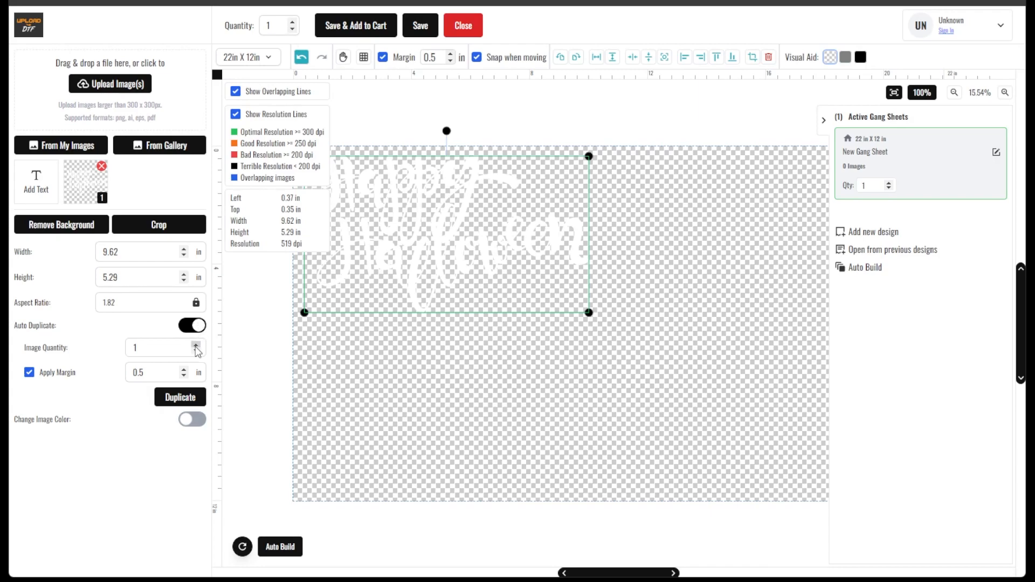
click(197, 345)
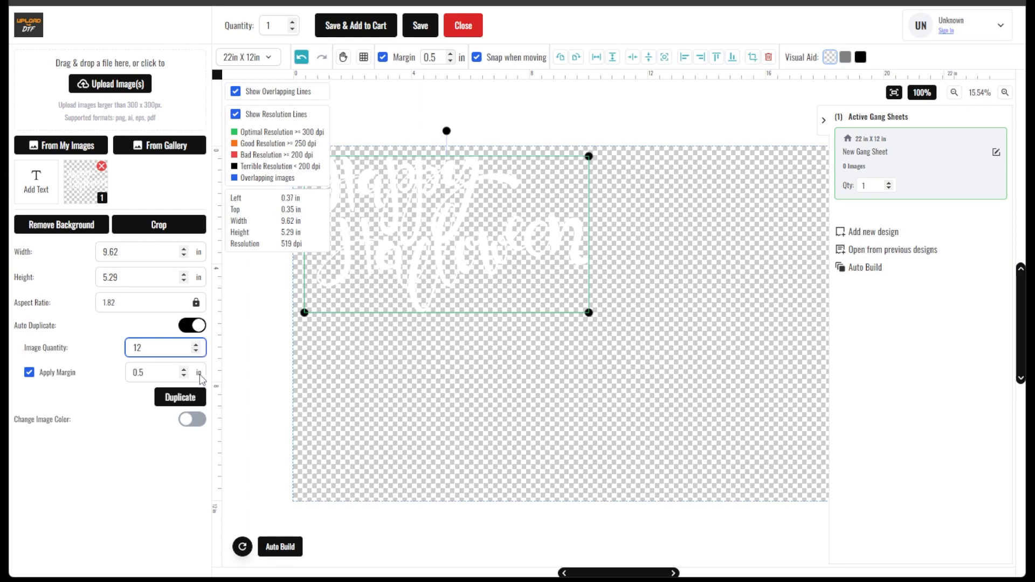
click(204, 398)
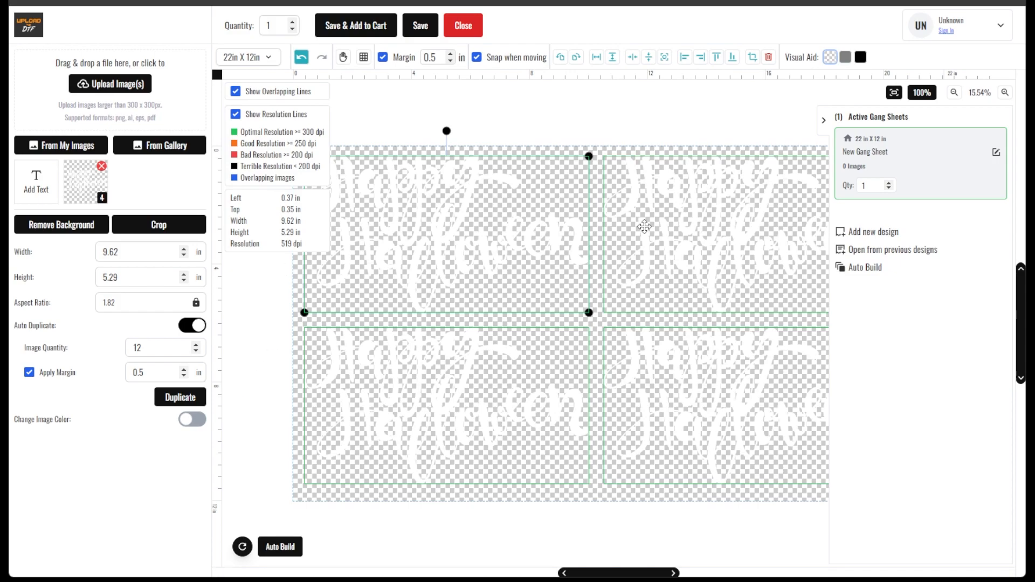
- Enlarge the Happy Halloween gang sheet to 22 × 72 in
click(954, 95)
click(955, 95)
click(955, 95)
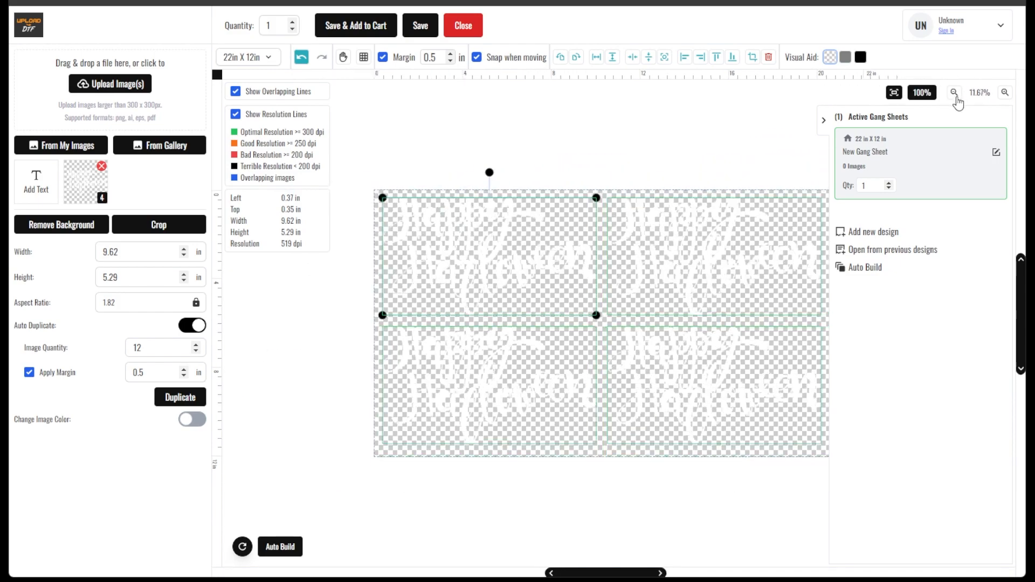
click(955, 95)
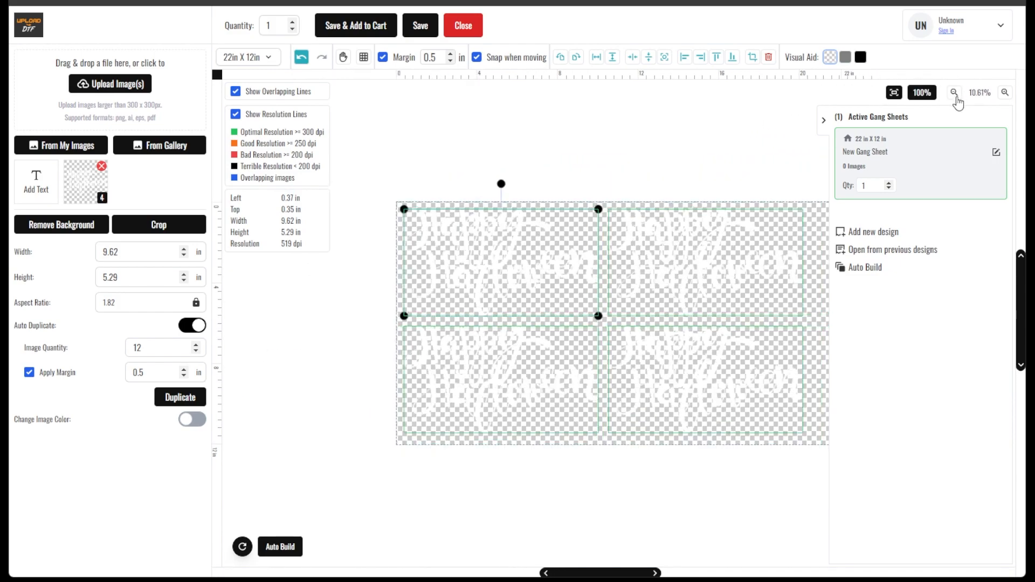
click(280, 67)
click(261, 201)
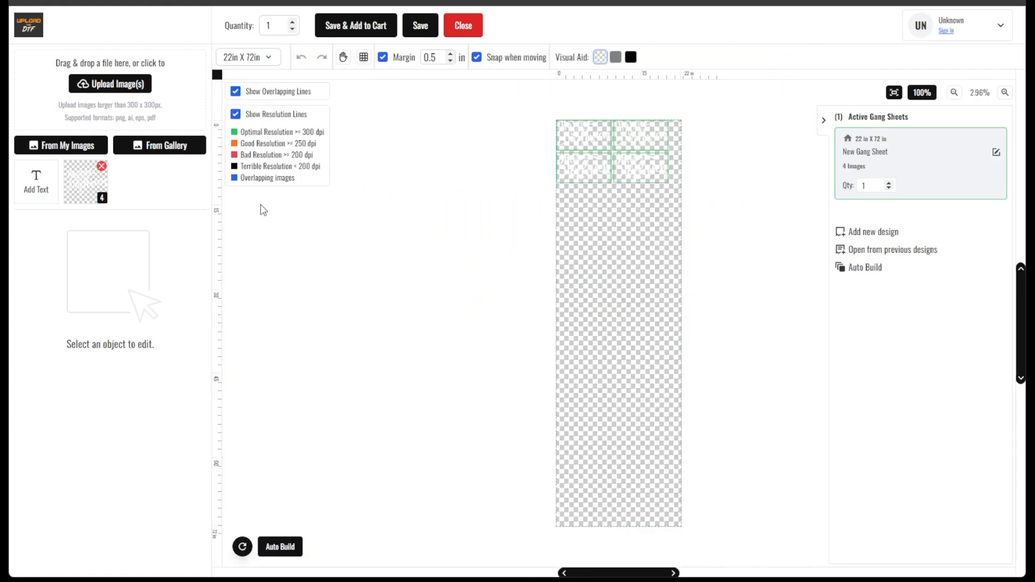
- Auto-duplicate the first Happy Halloween copy again with an image quantity of 12 on the enlarged sheet
click(587, 136)
click(195, 345)
click(196, 345)
click(196, 345)
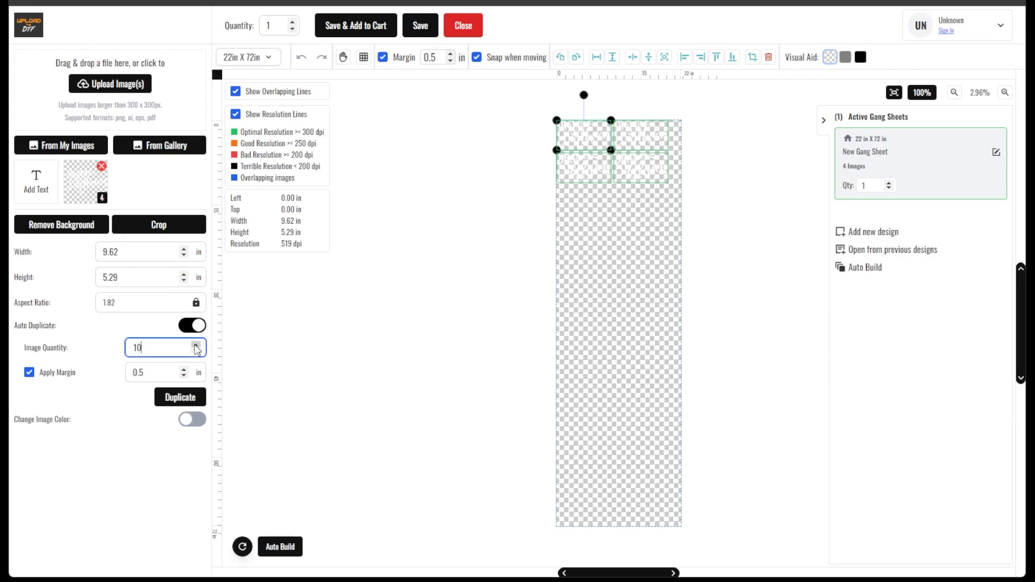
click(196, 345)
click(180, 397)
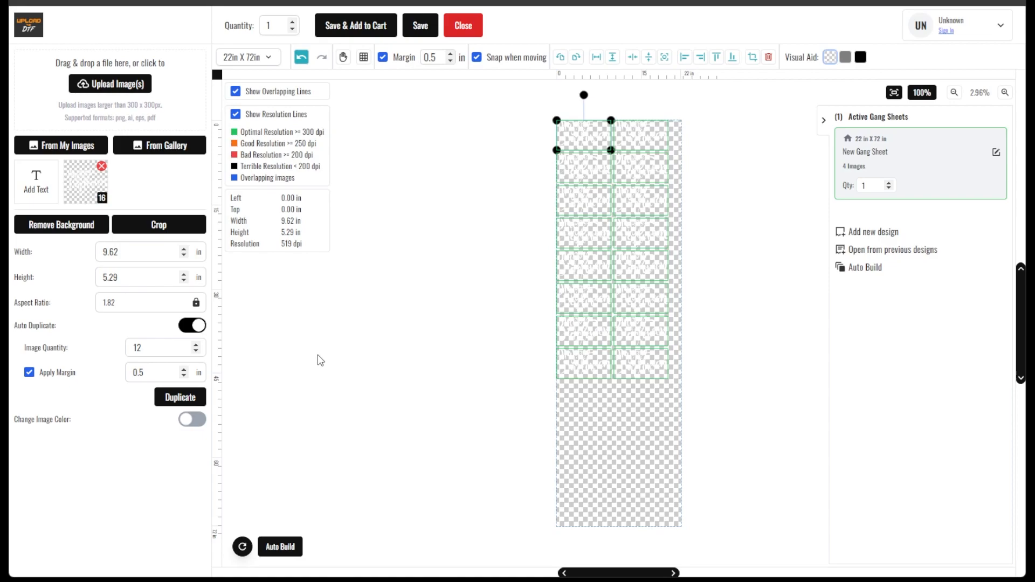
click(338, 350)
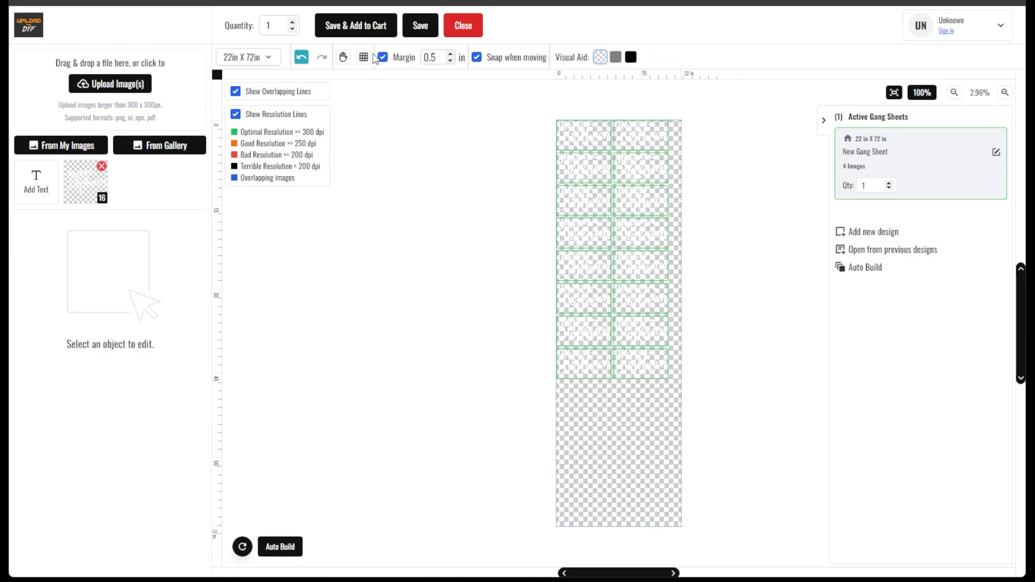
- Reduce the gang sheet size to 22 × 48 in, trying 22 × 60 in first
click(271, 59)
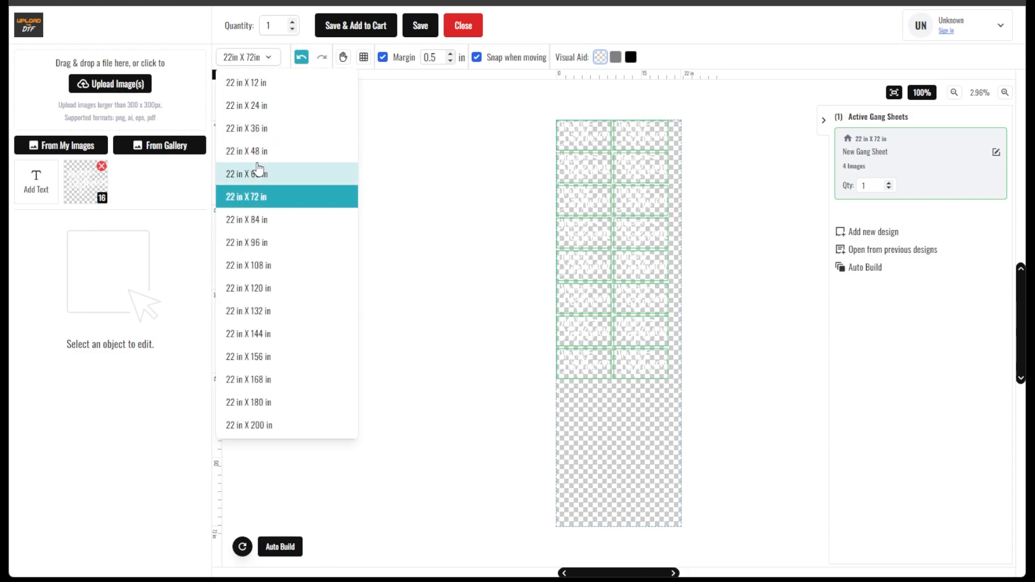
click(259, 173)
click(269, 59)
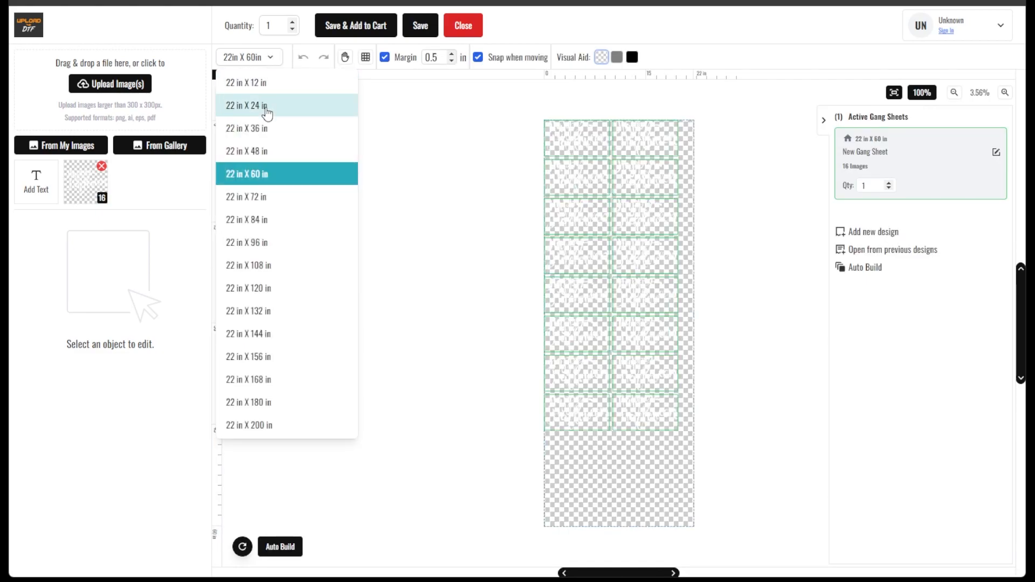
click(264, 150)
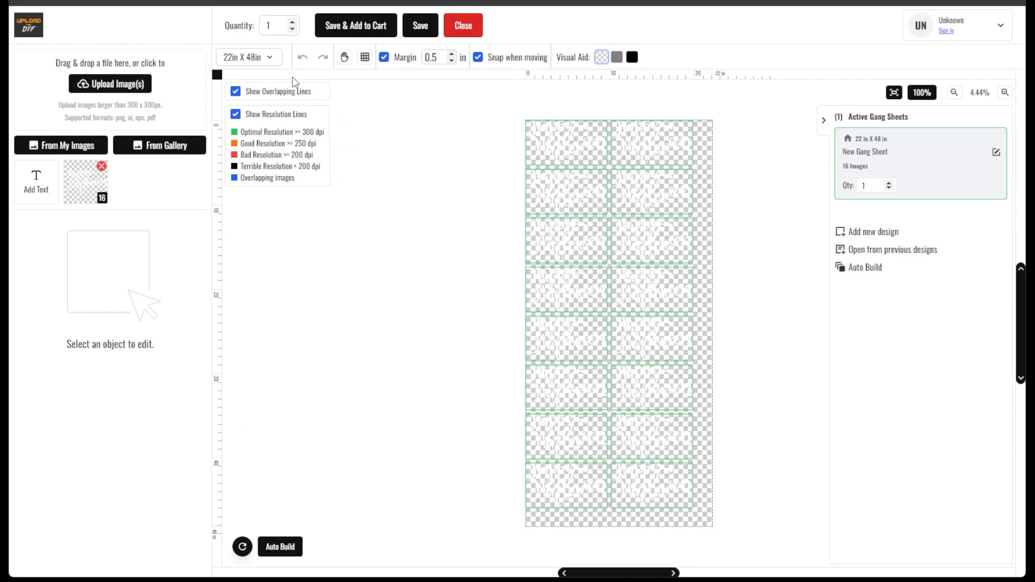
- Add the 22 × 48 in Happy Halloween sheet to the cart with the rights agreement accepted, and exit the builder
click(361, 27)
click(324, 197)
click(532, 278)
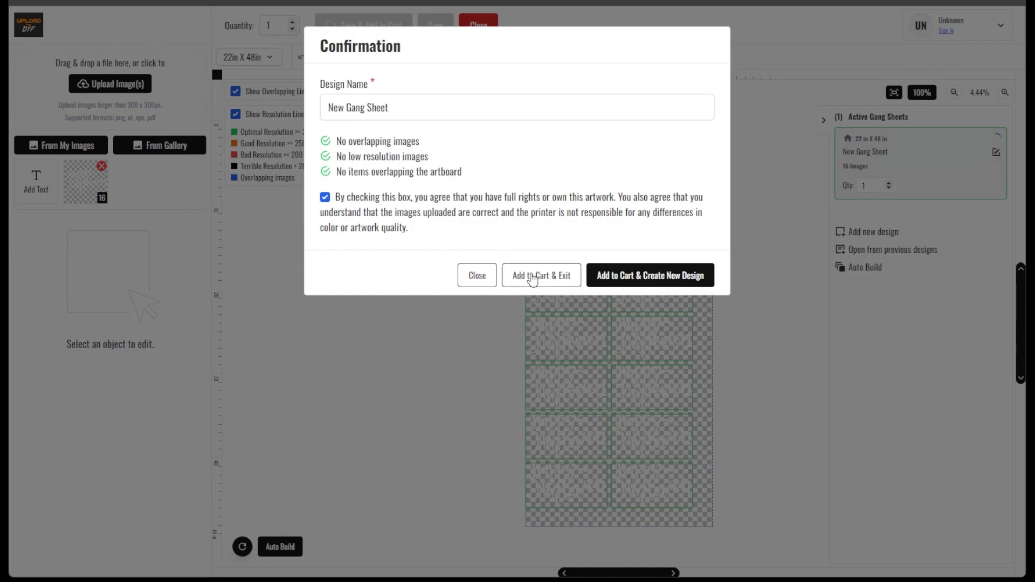